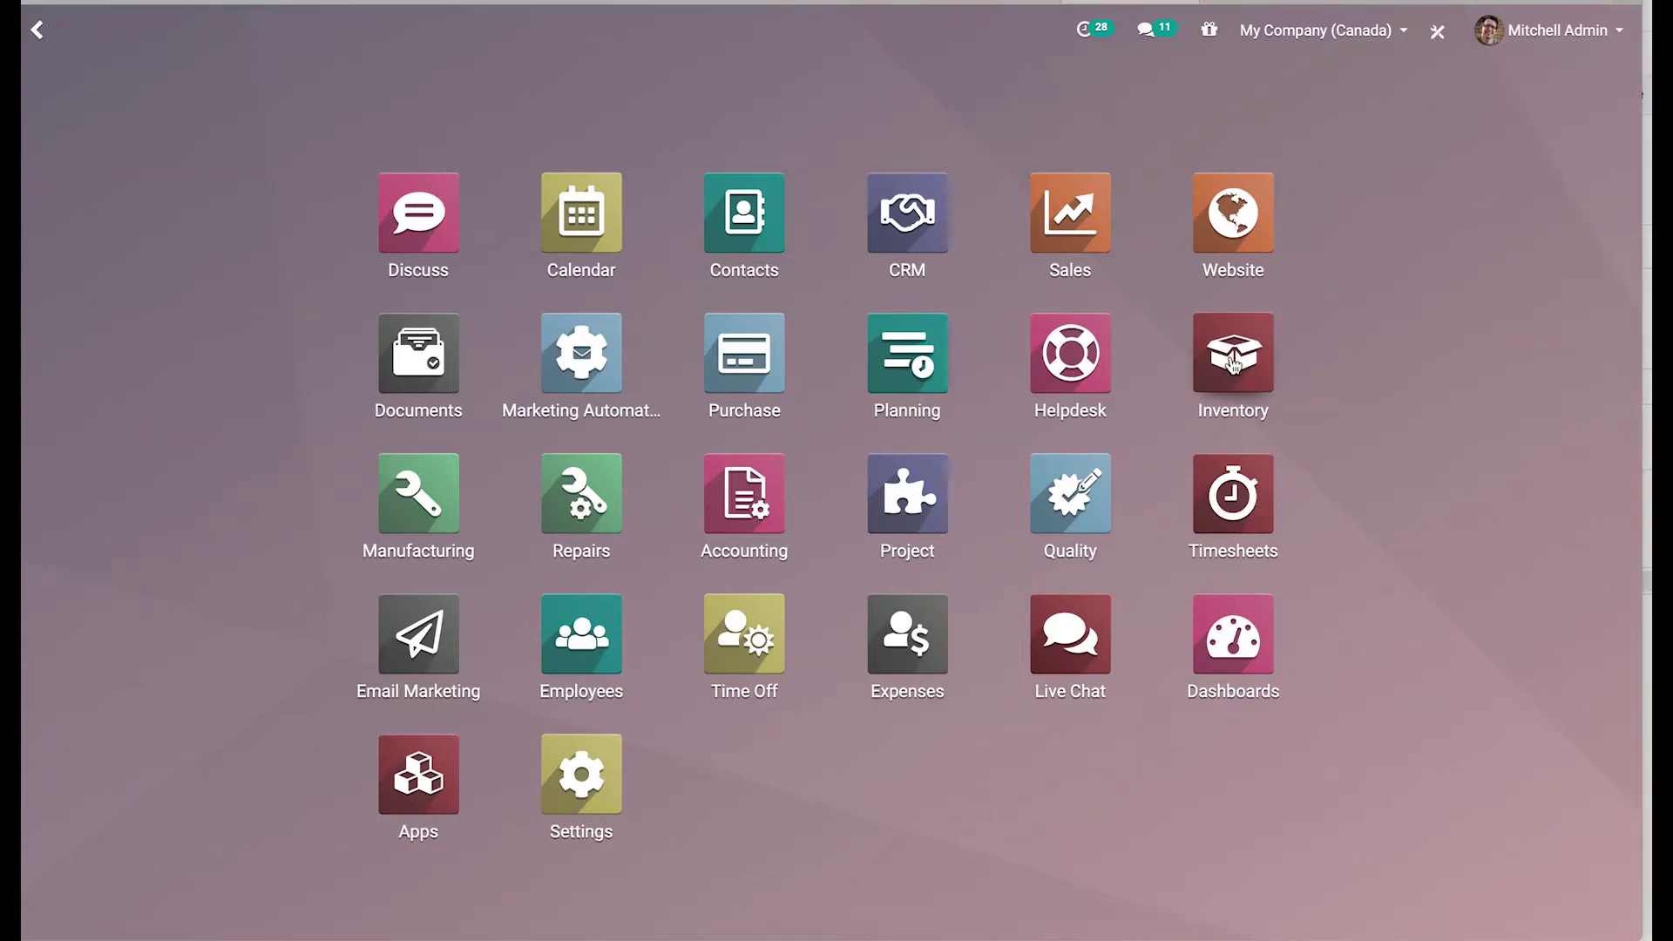
Go to the Inventory app and show its Configuration options
click(1243, 366)
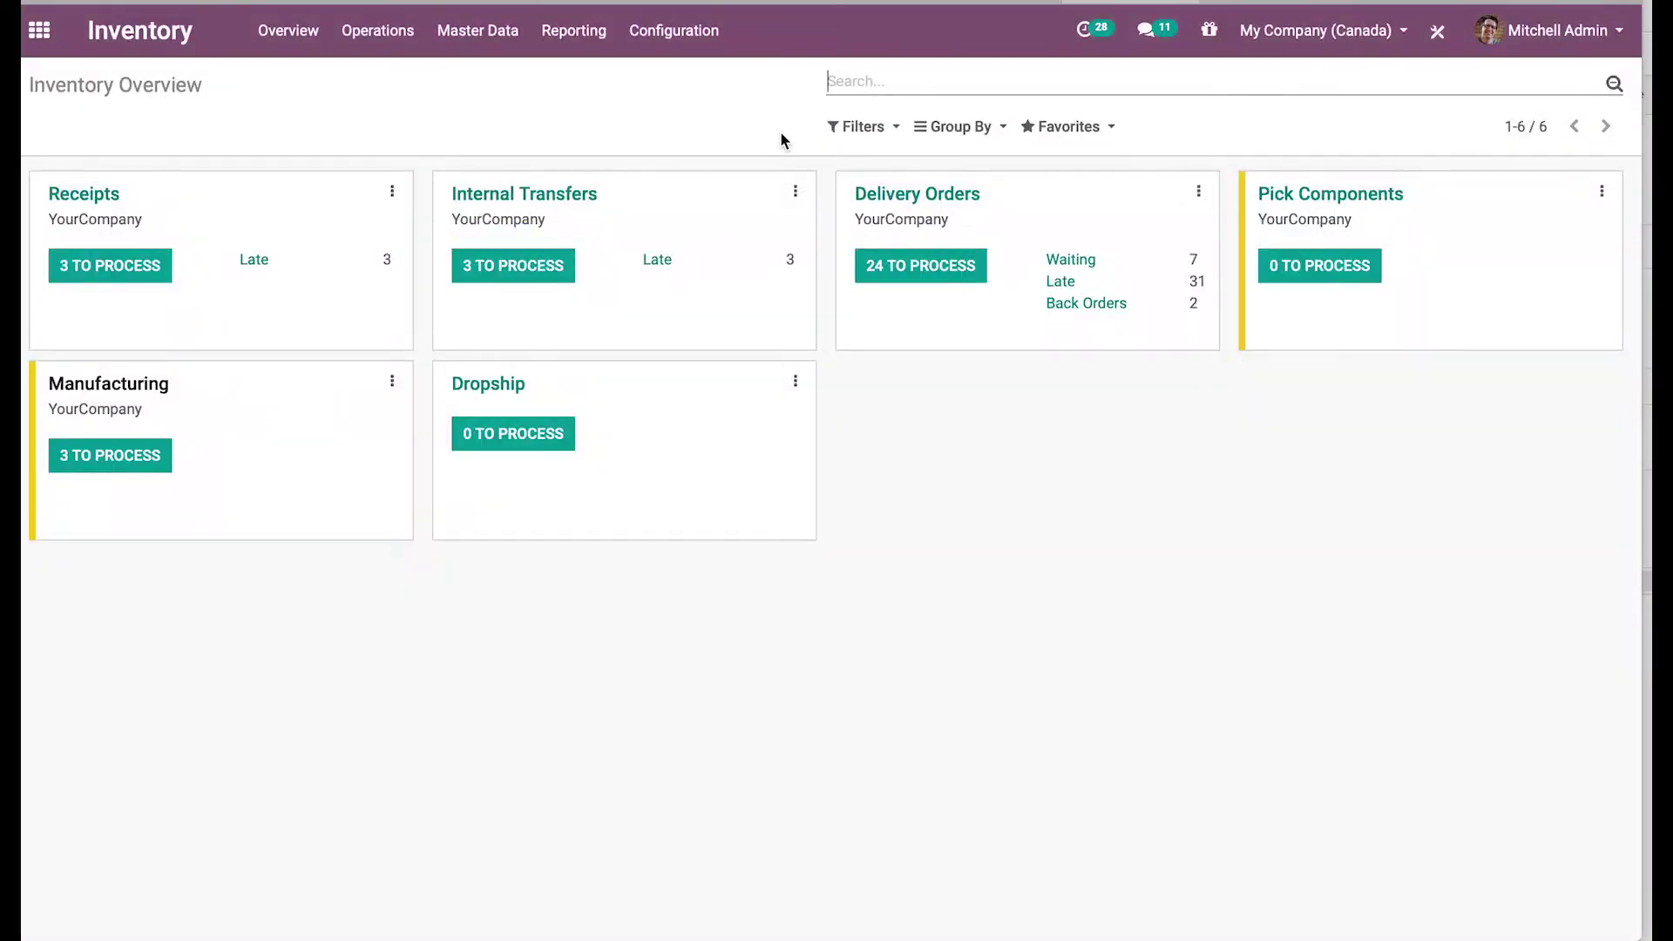
click(696, 38)
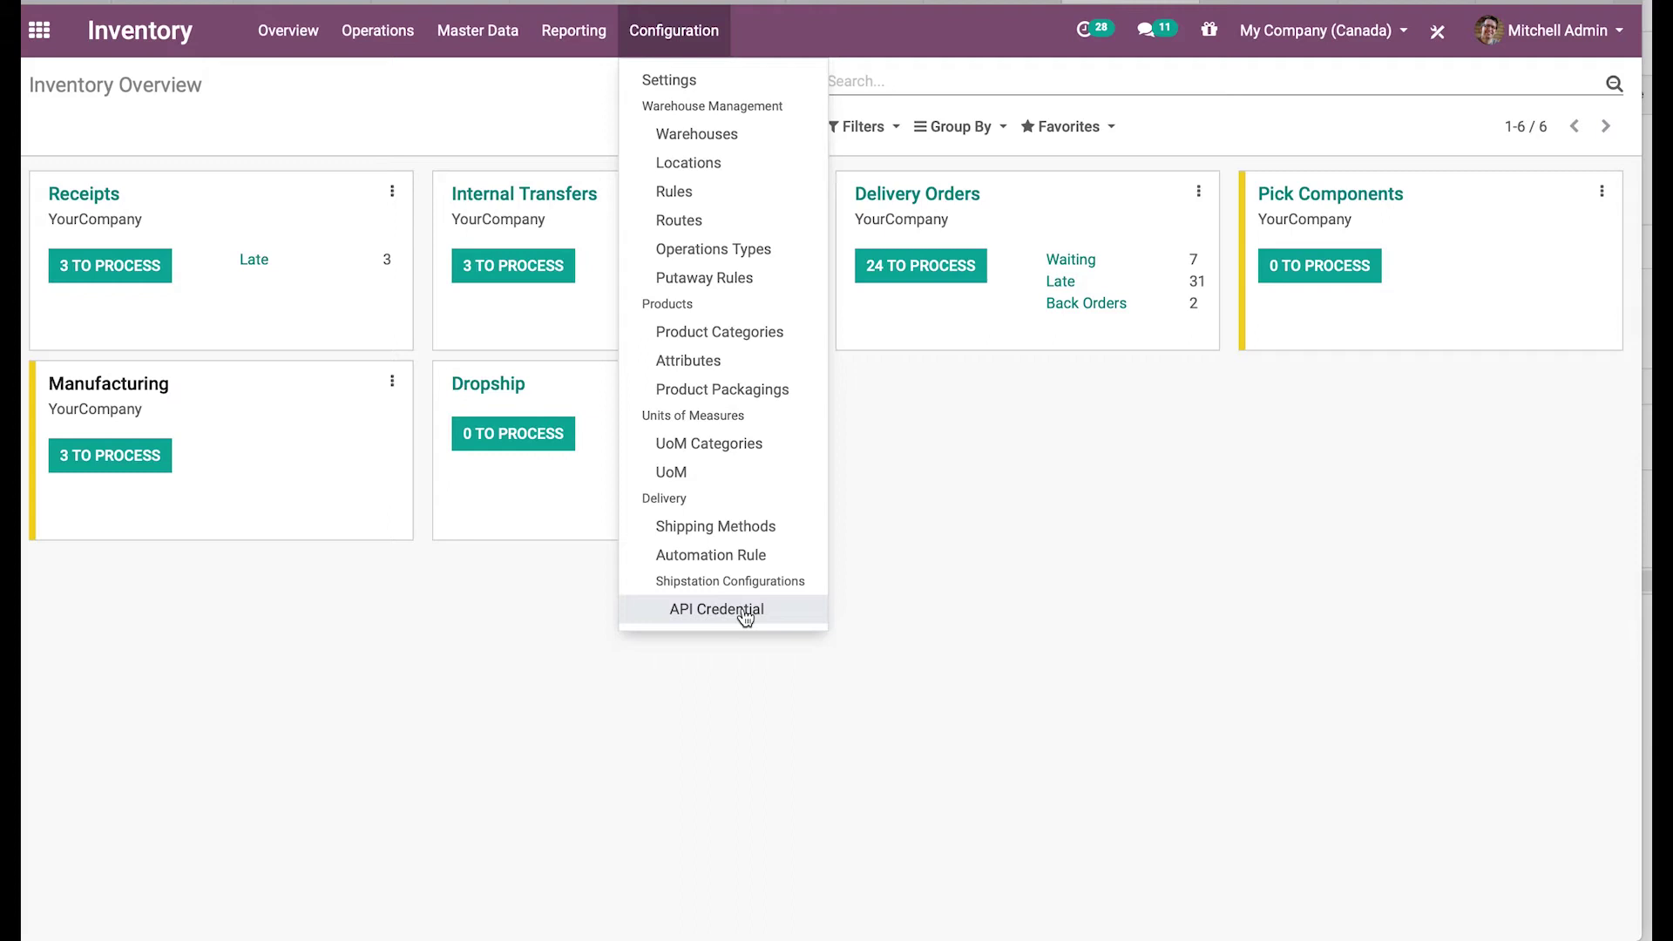
Import carriers and services into the sandbox ShipStation account from API Credential settings
click(716, 608)
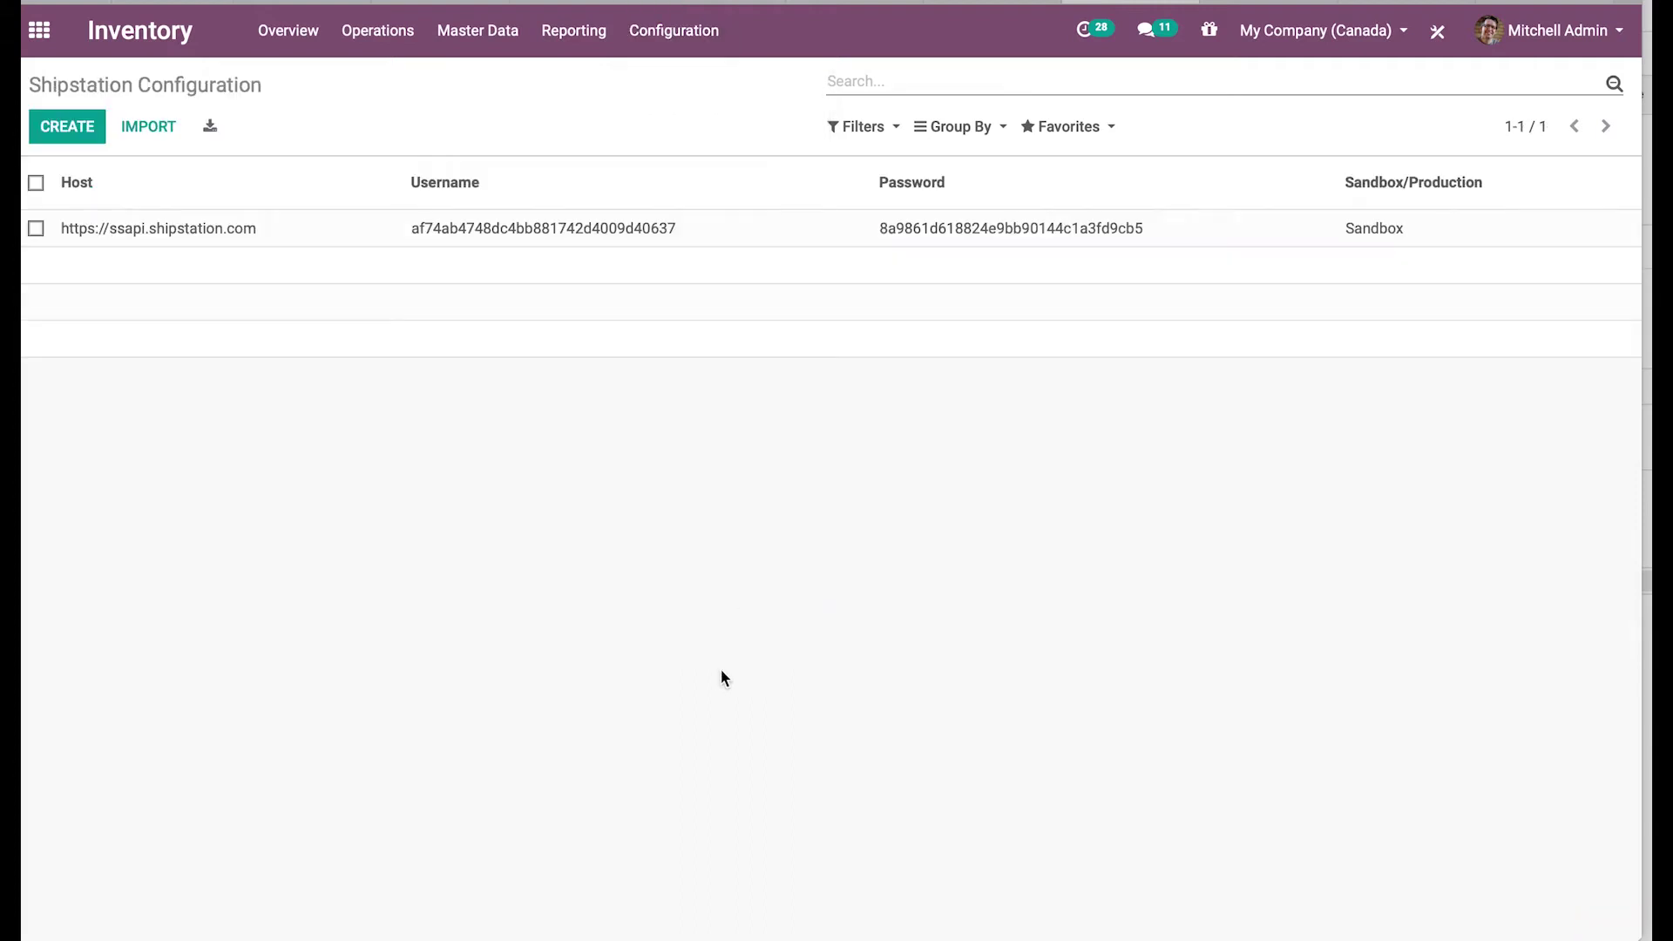
click(204, 243)
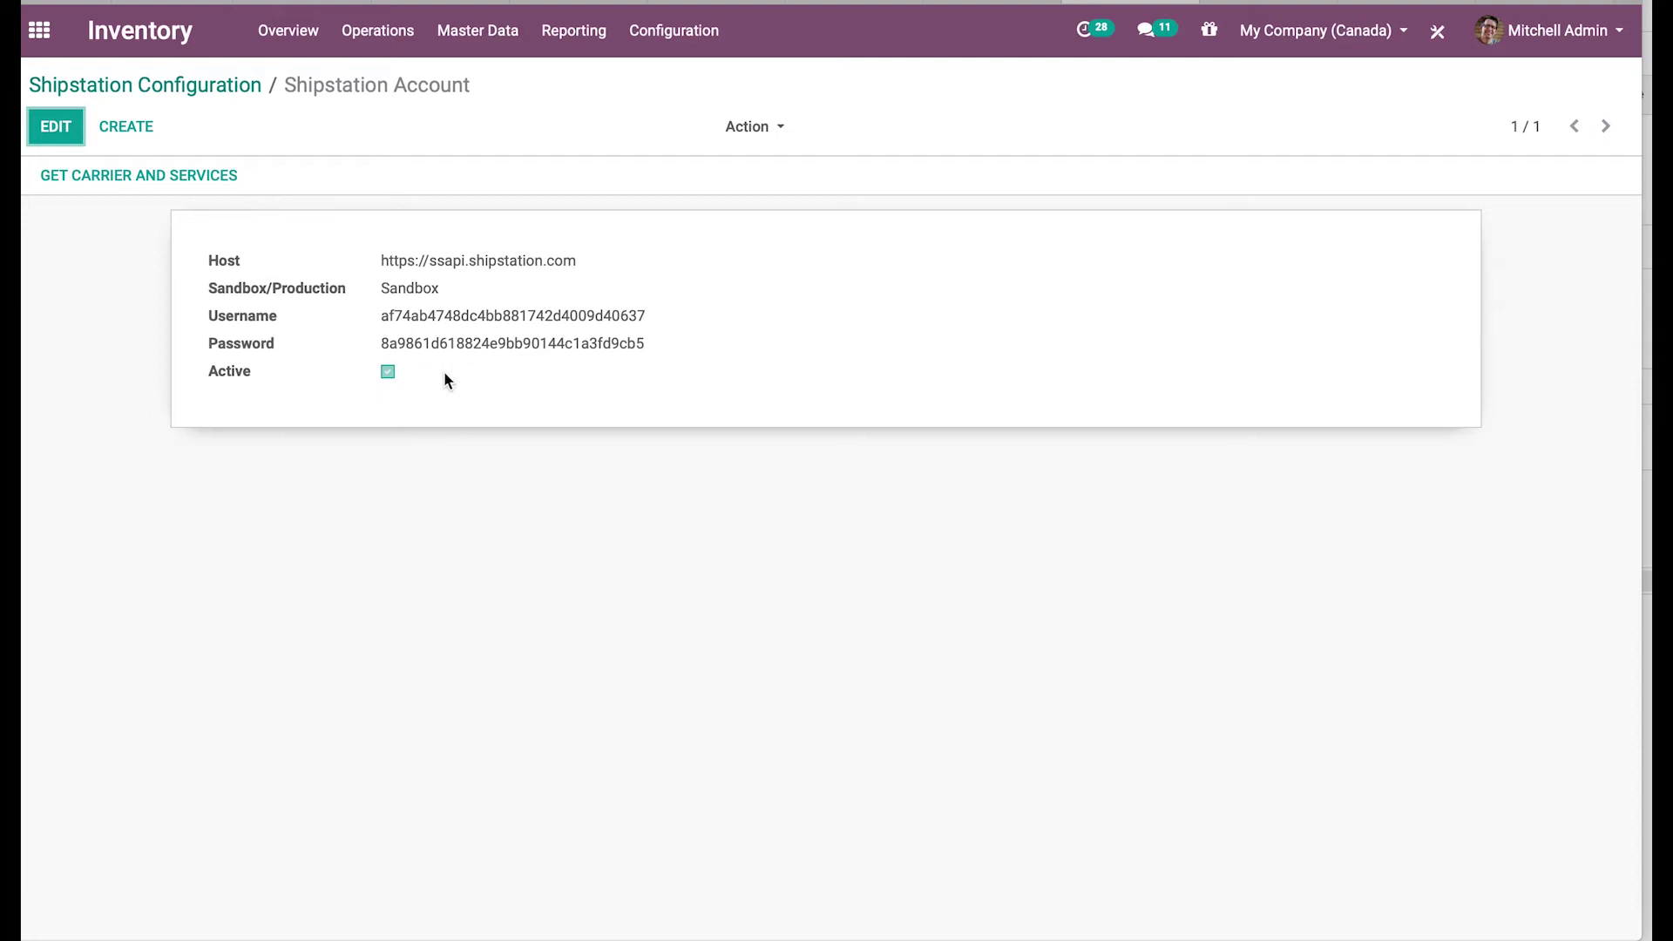
click(100, 183)
Show the Shipping Methods list with the imported USPS ShipStation services
click(662, 36)
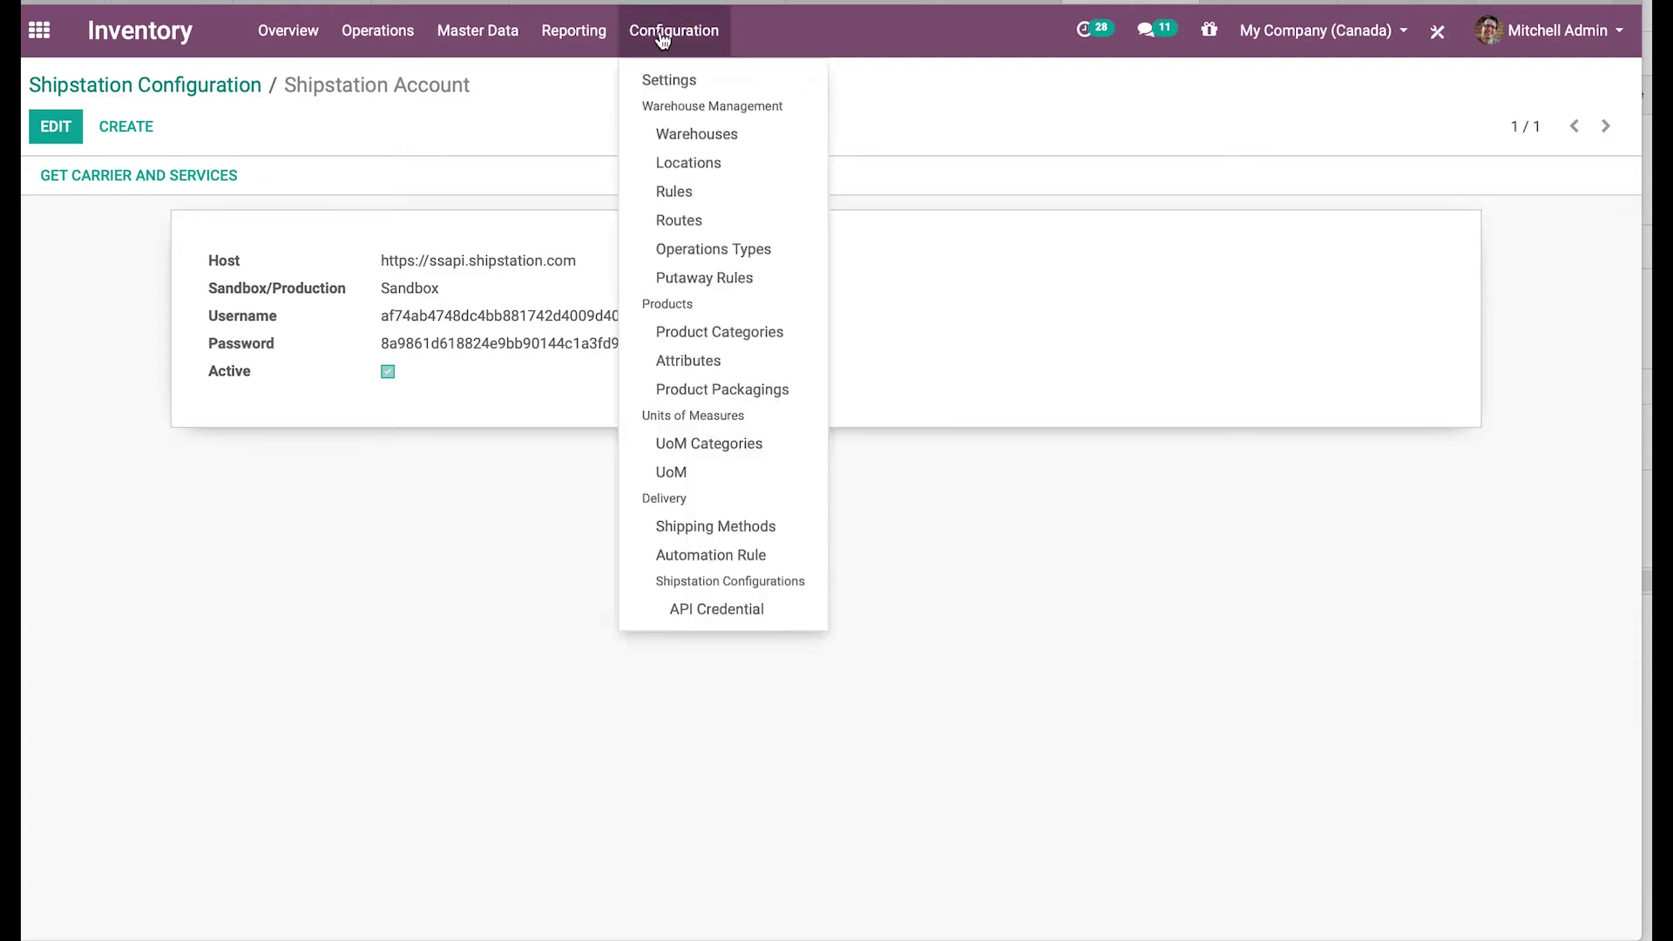
click(703, 530)
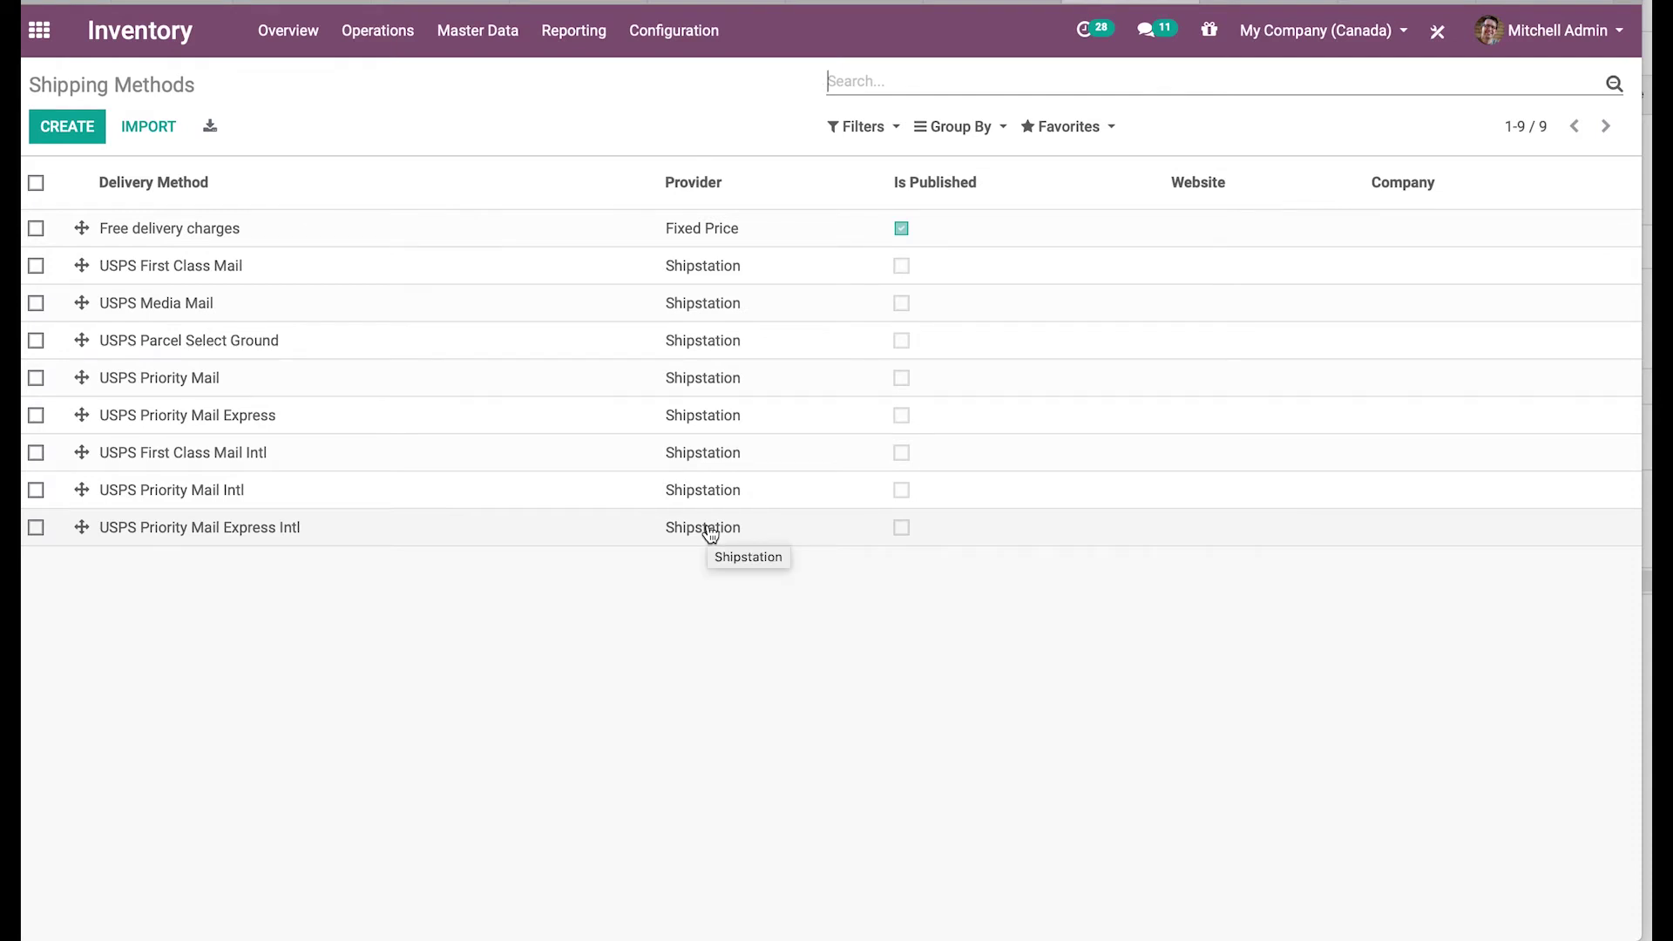
Search the Sales product catalogue for 'large' to list Large Cabinet, Desk and Meeting Table
click(40, 31)
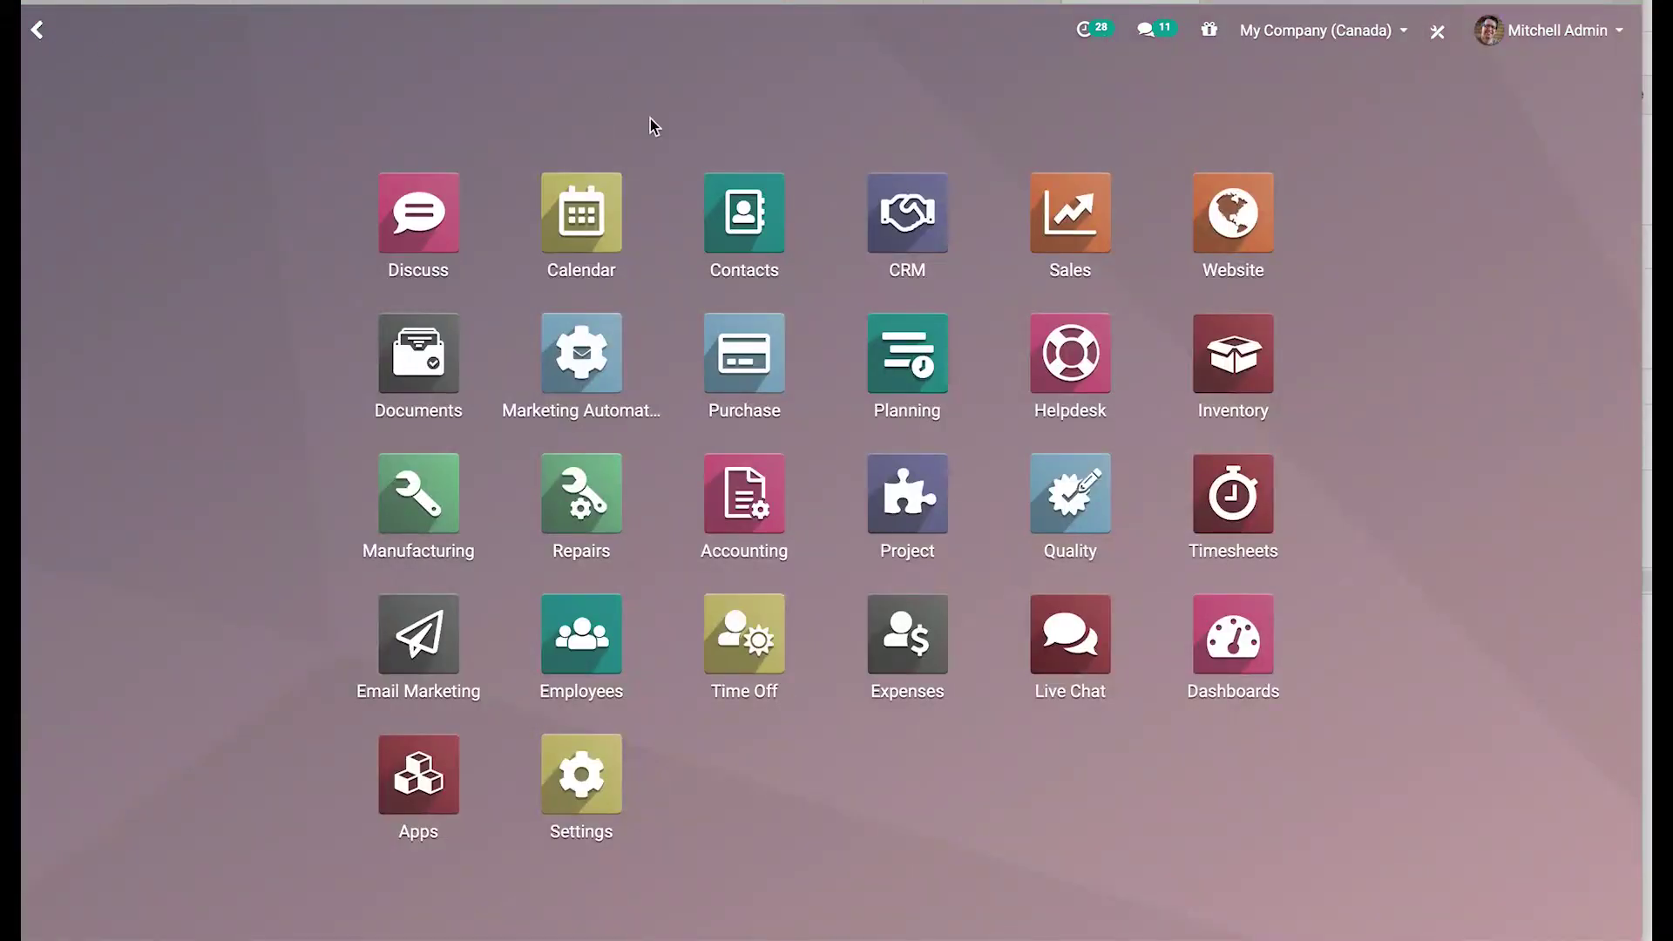
click(1056, 202)
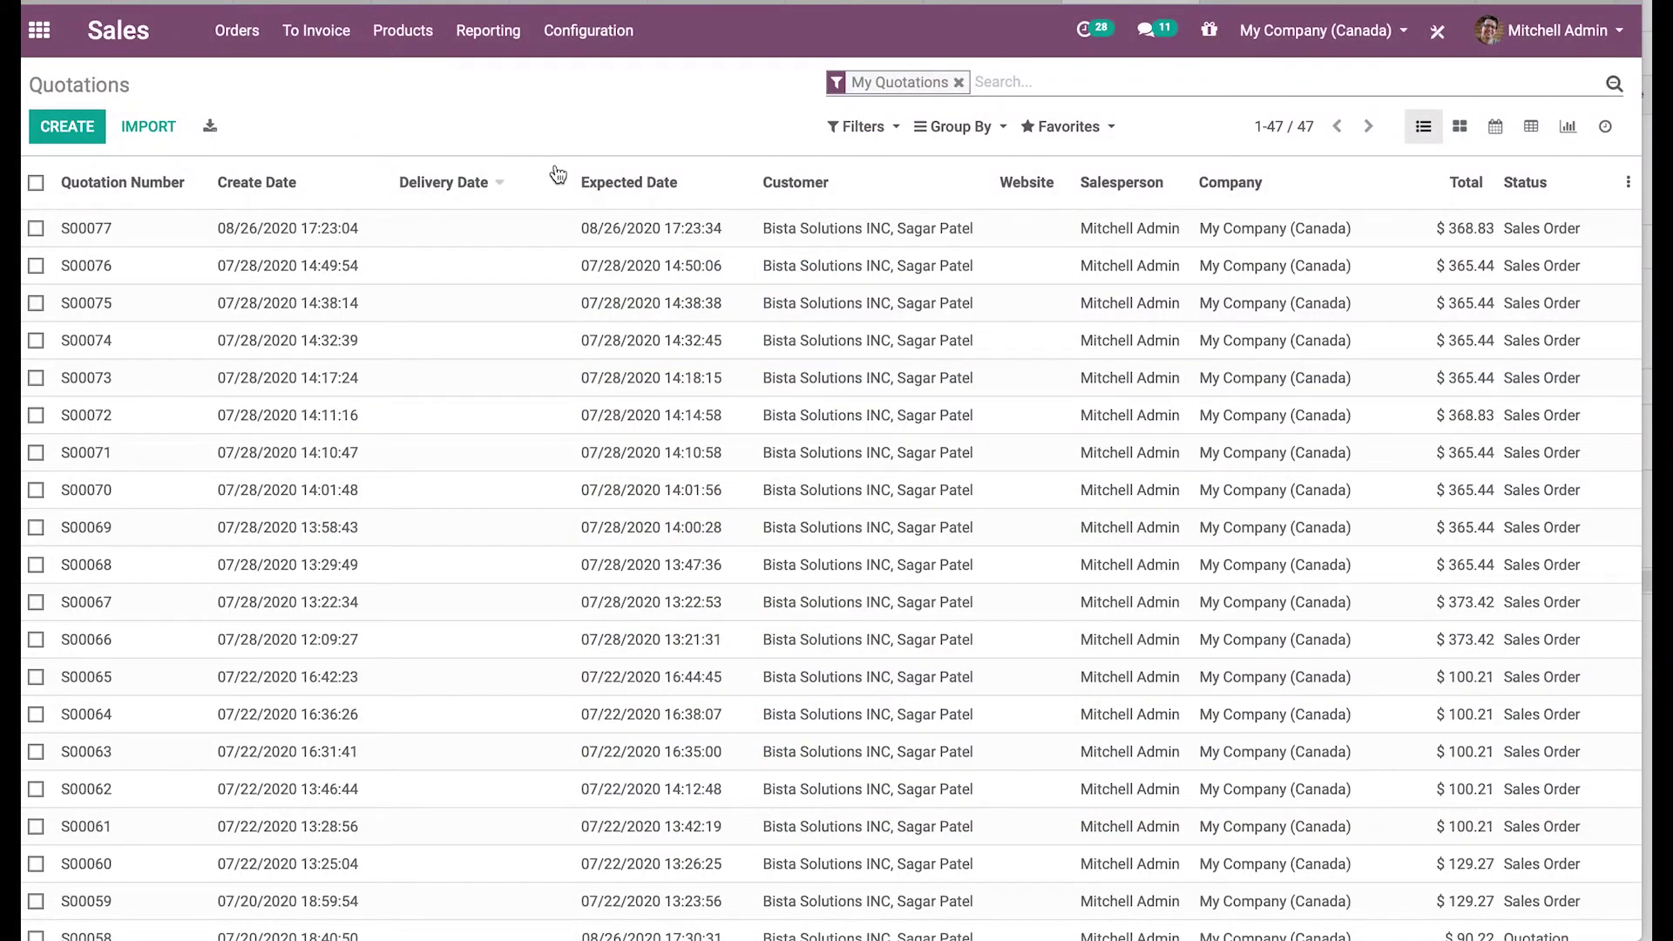
click(391, 42)
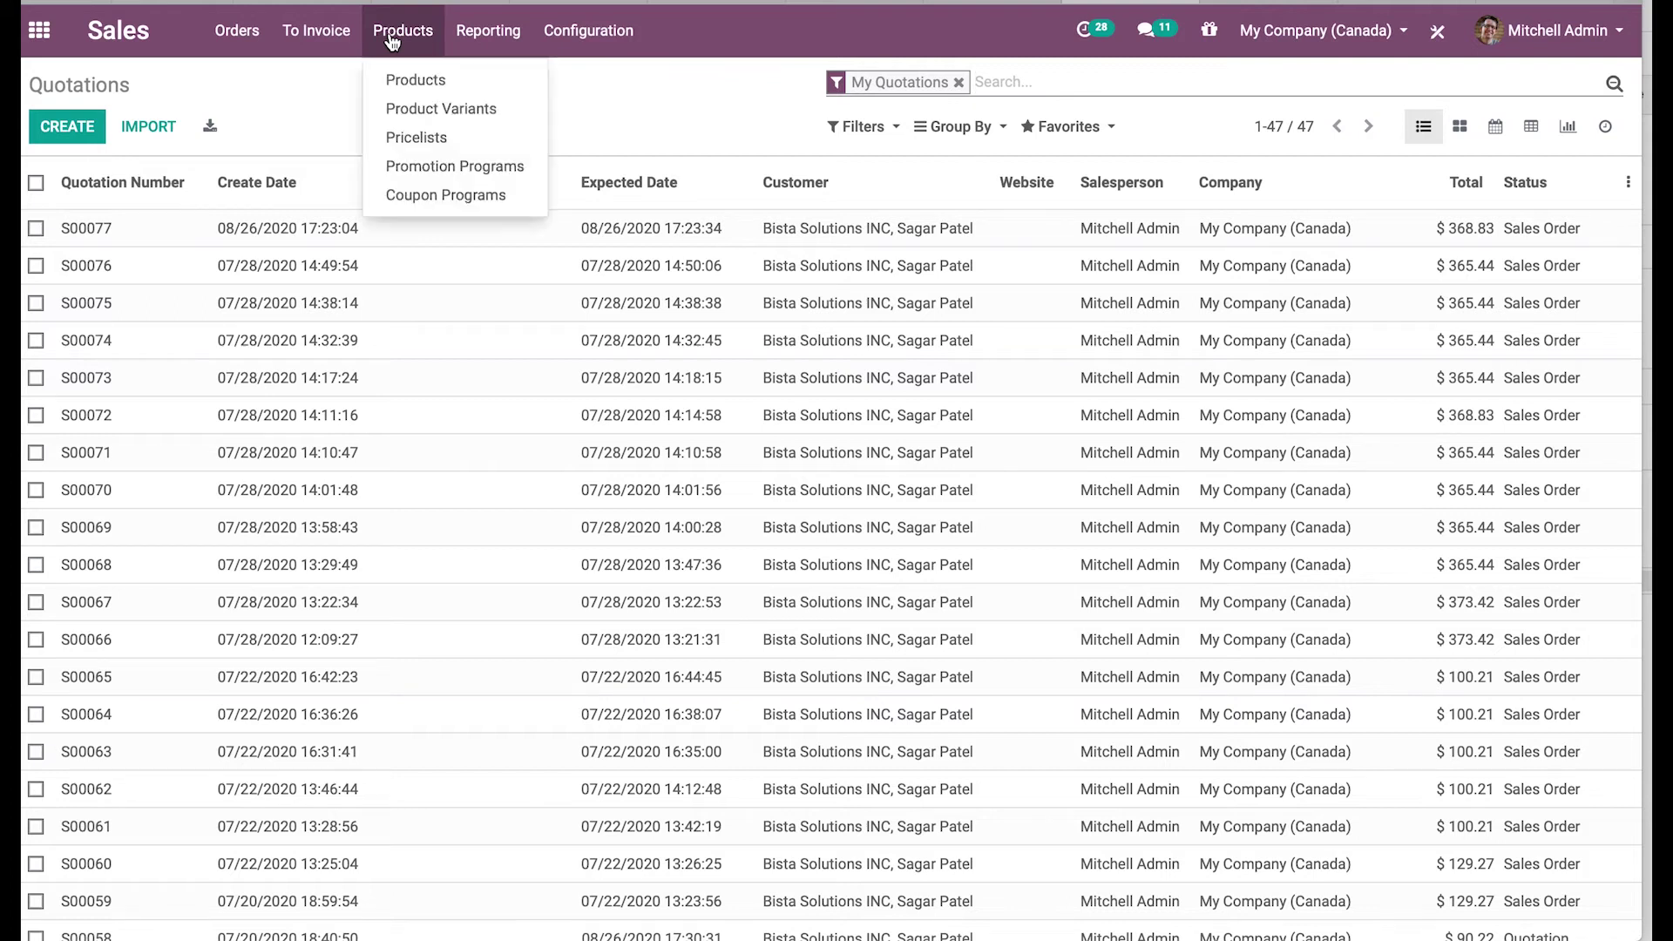
click(427, 76)
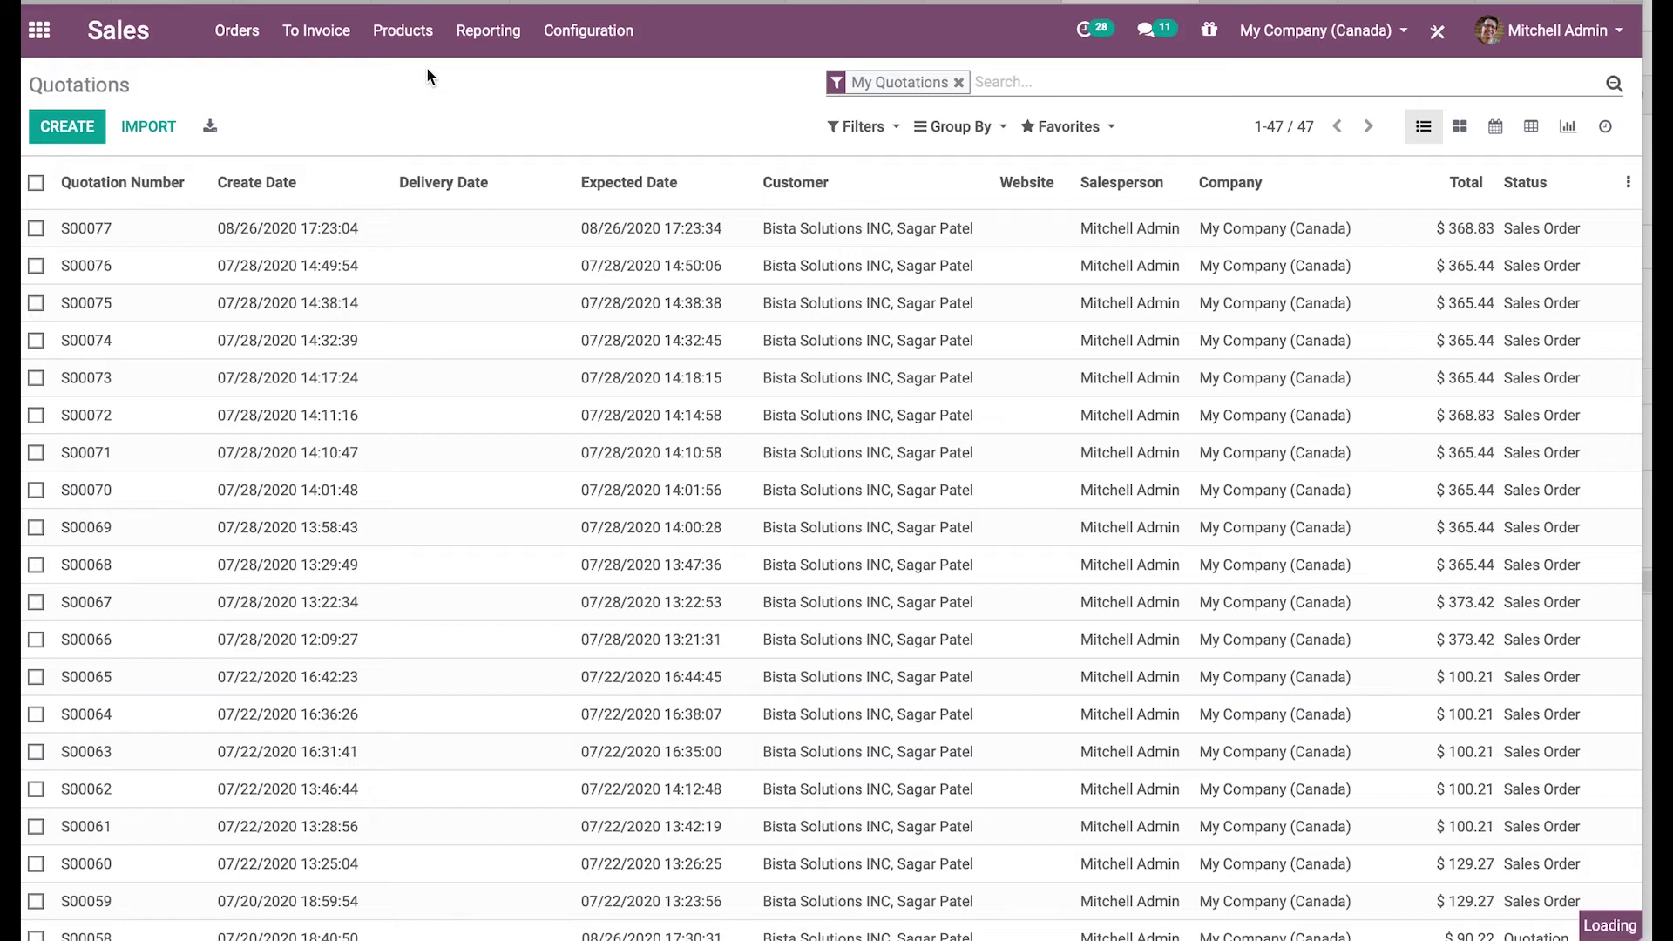
text(large)
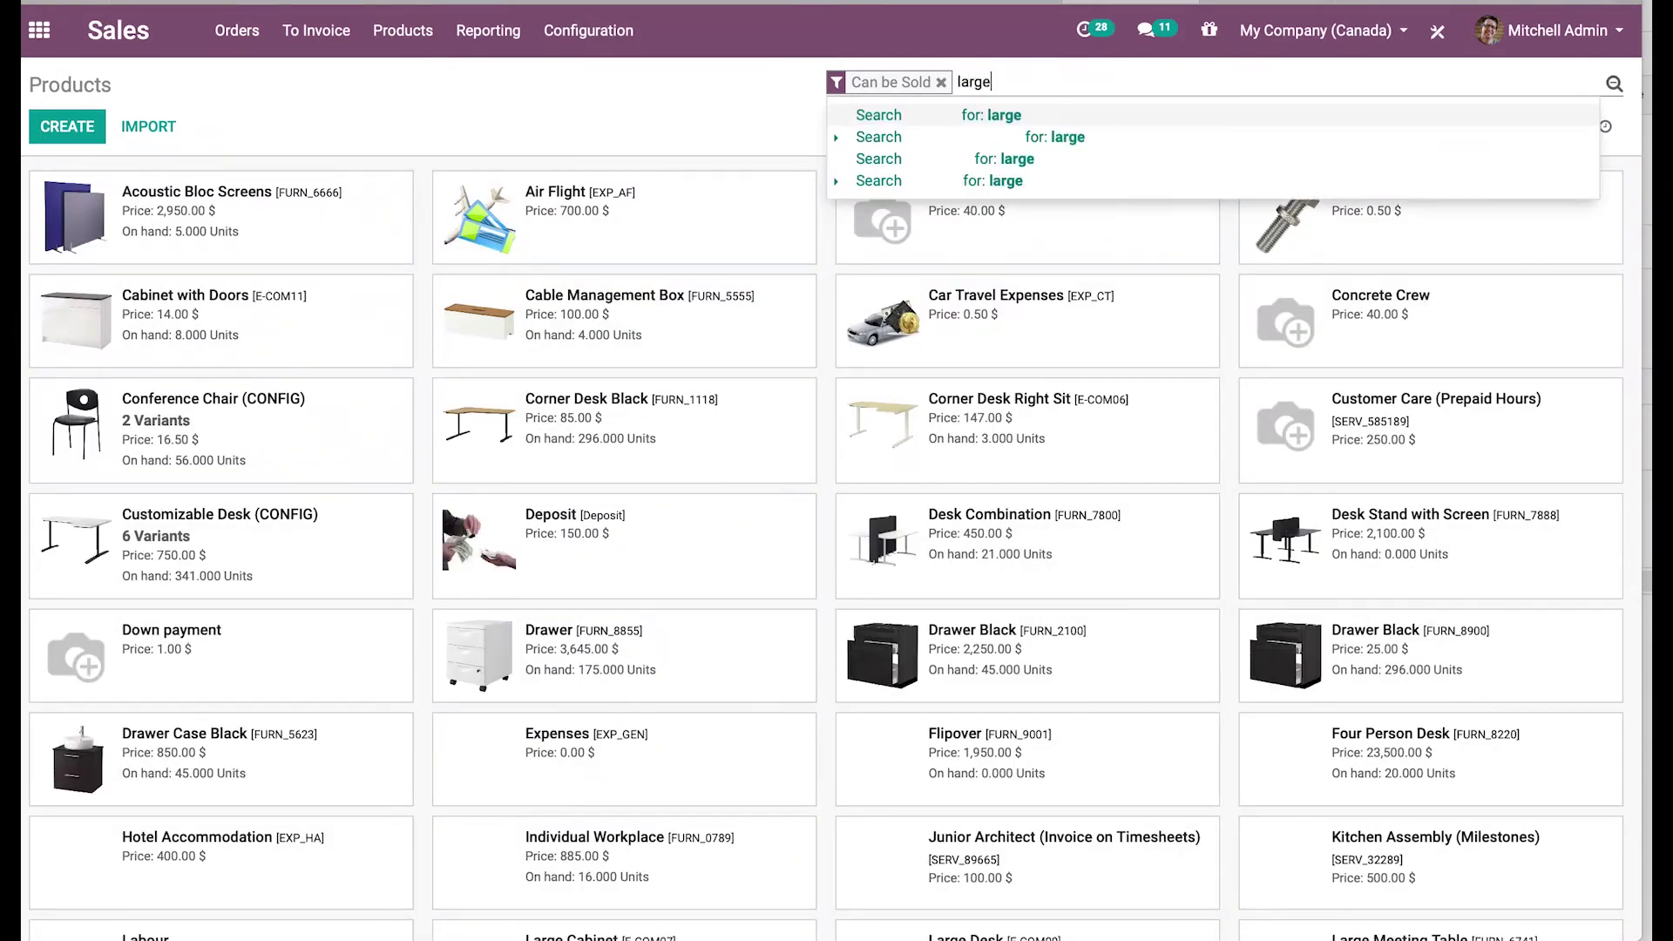
key(Return)
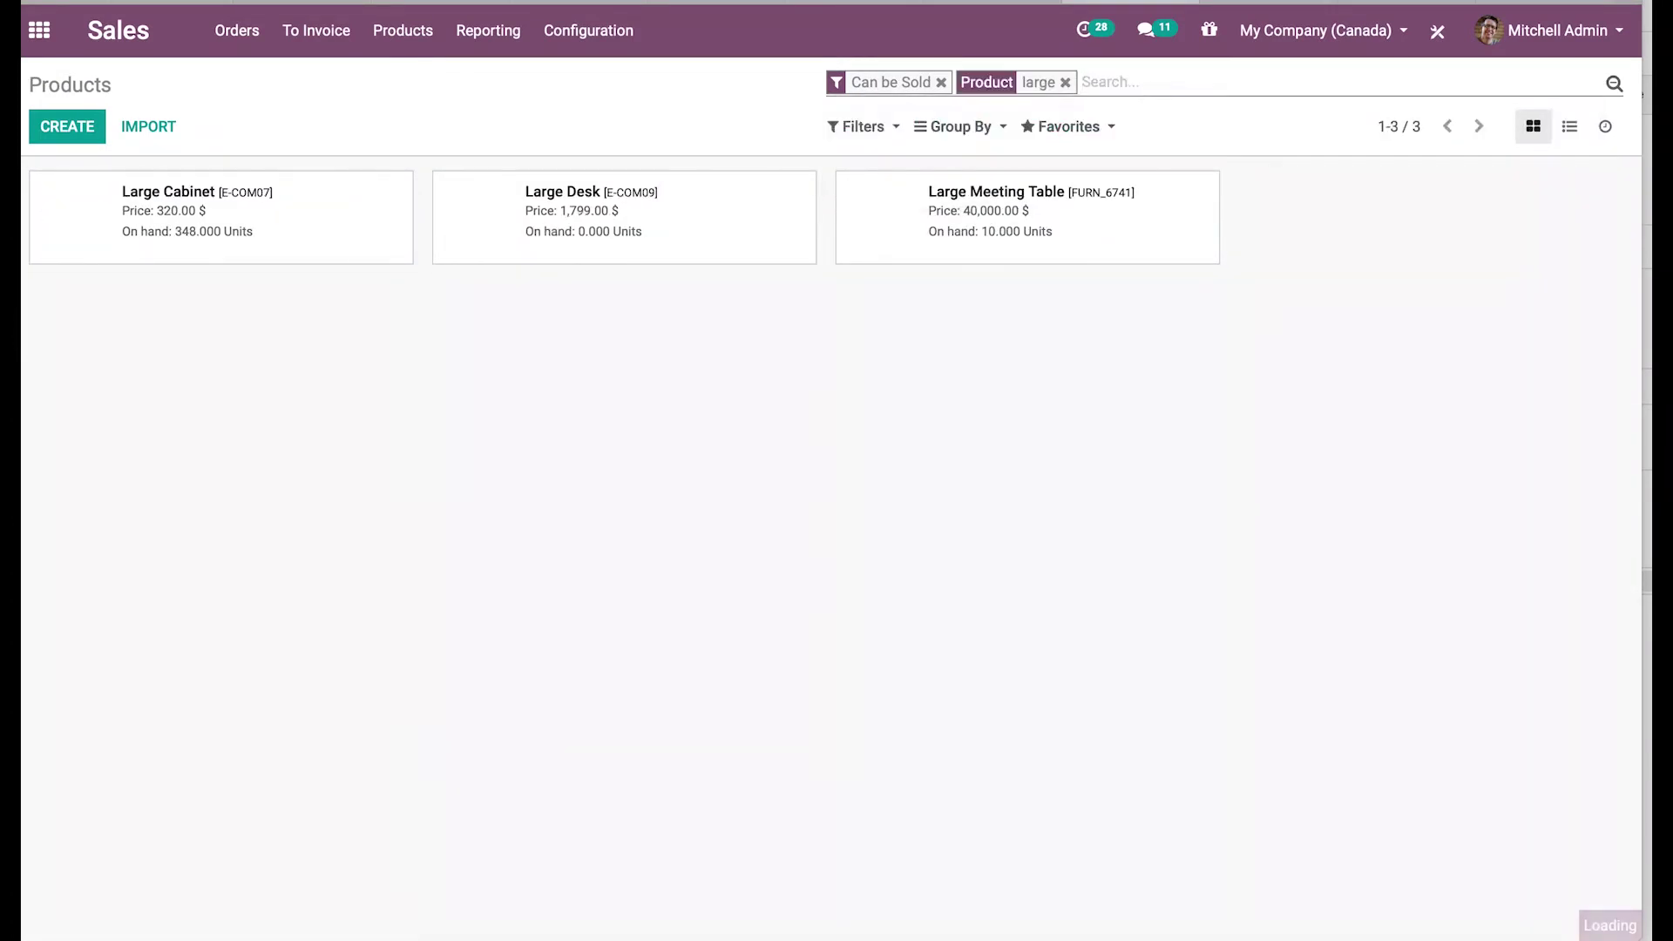
Check the Large Cabinet's 0.33 lbs weight on its Inventory tab and save the product
click(272, 218)
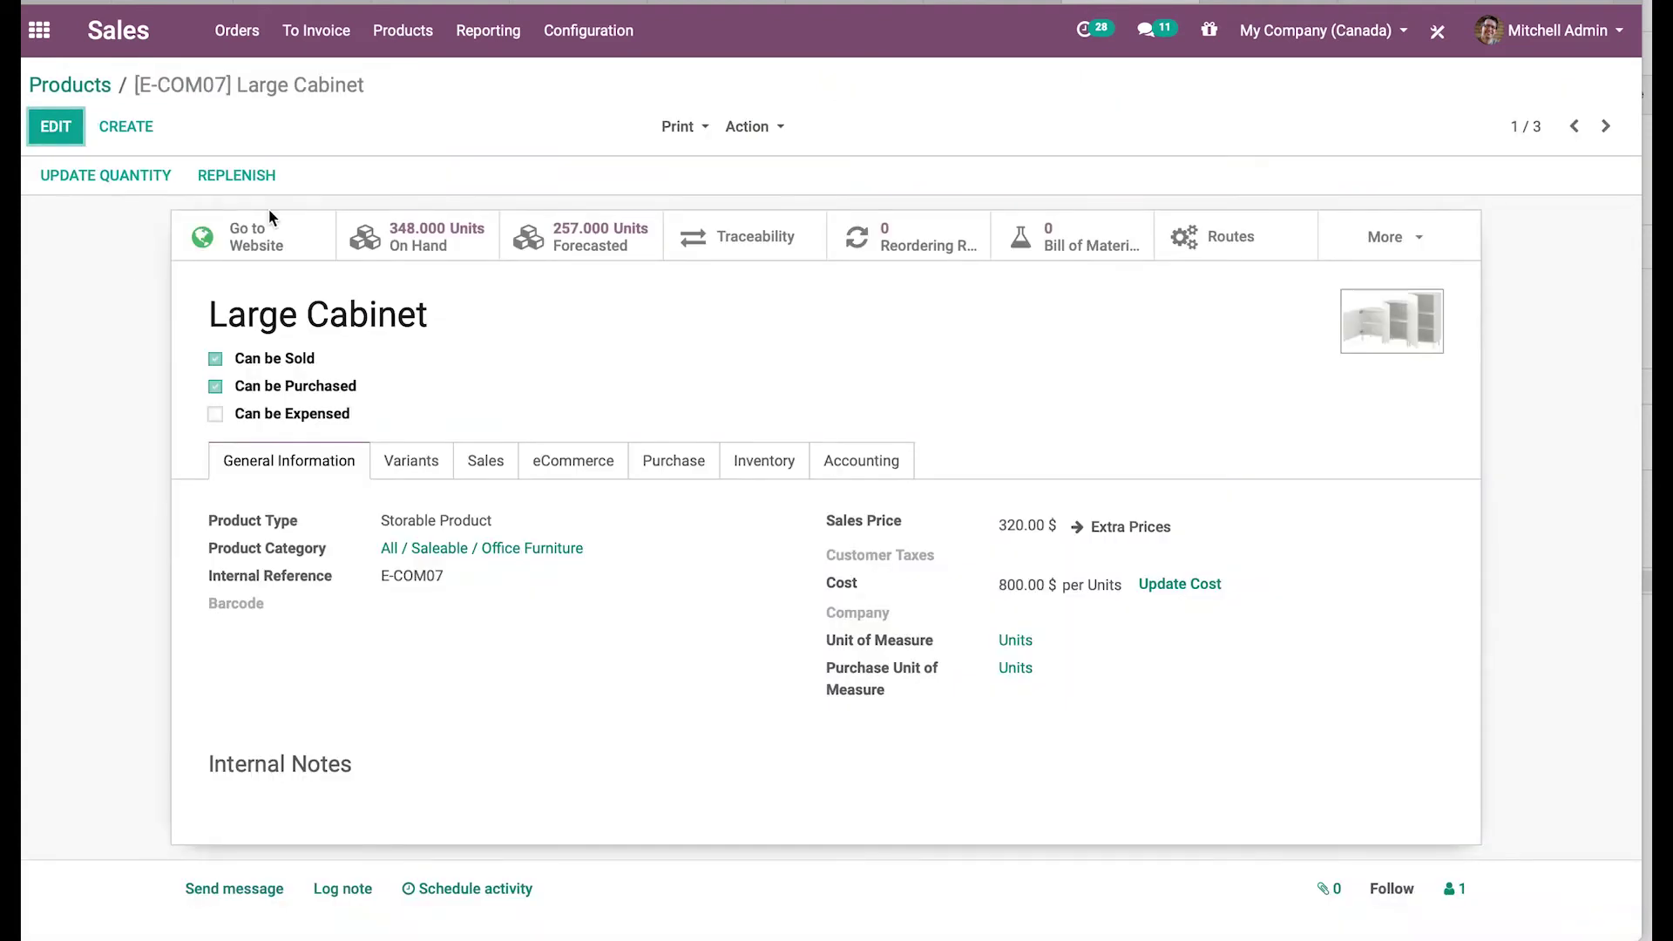
click(69, 135)
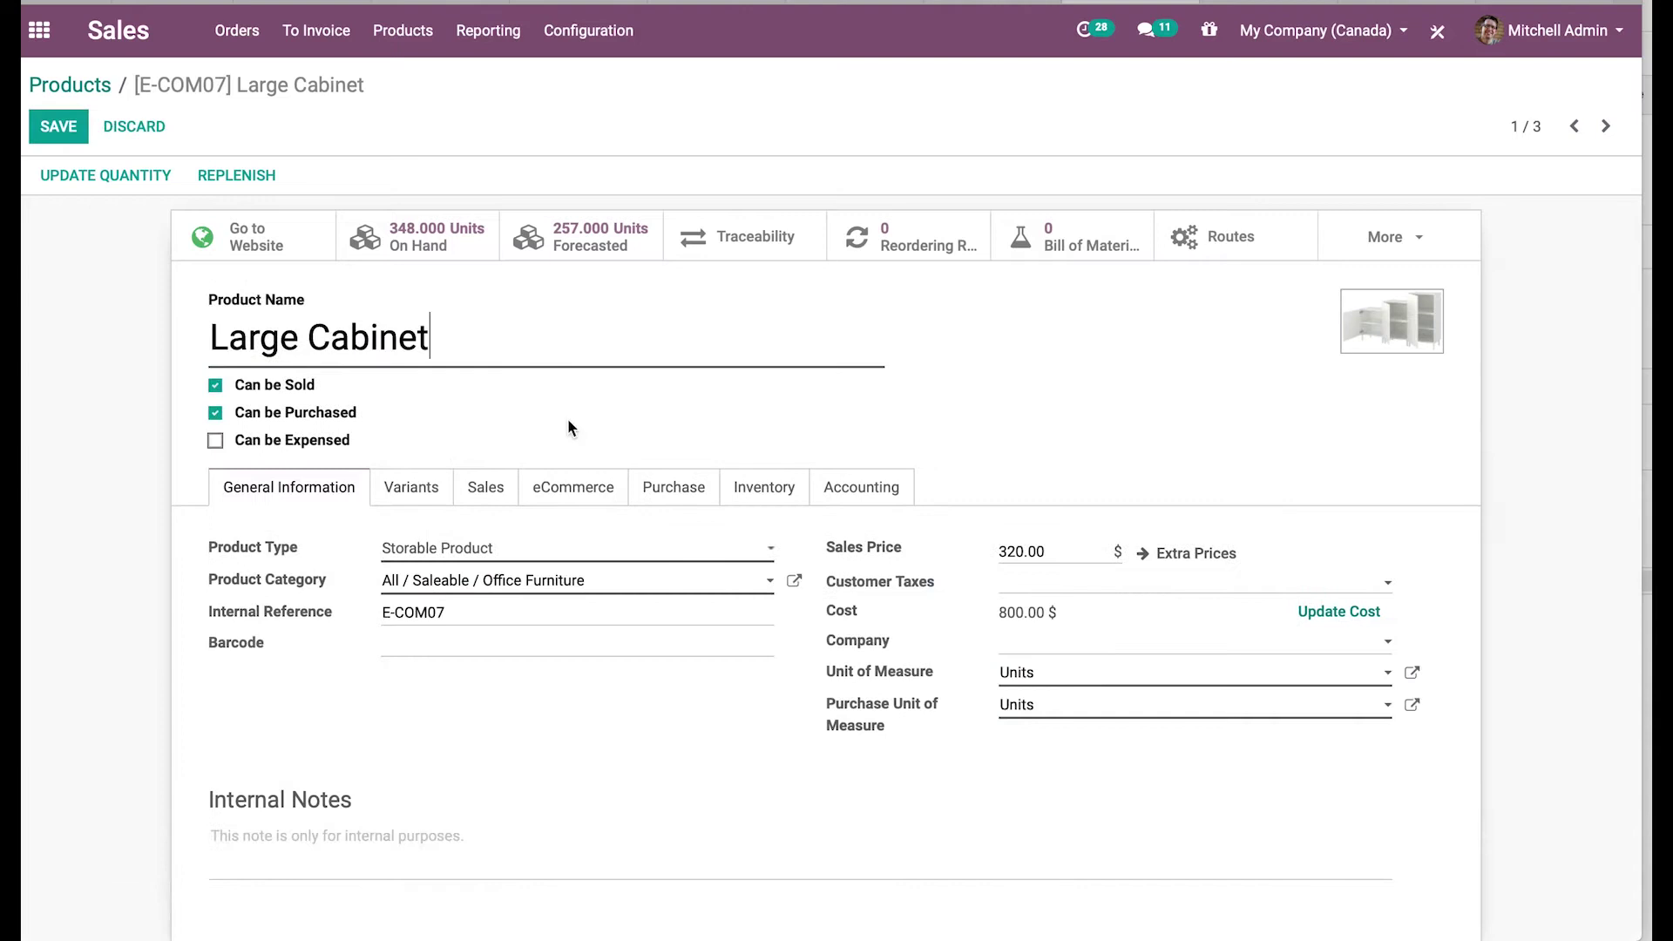
click(751, 488)
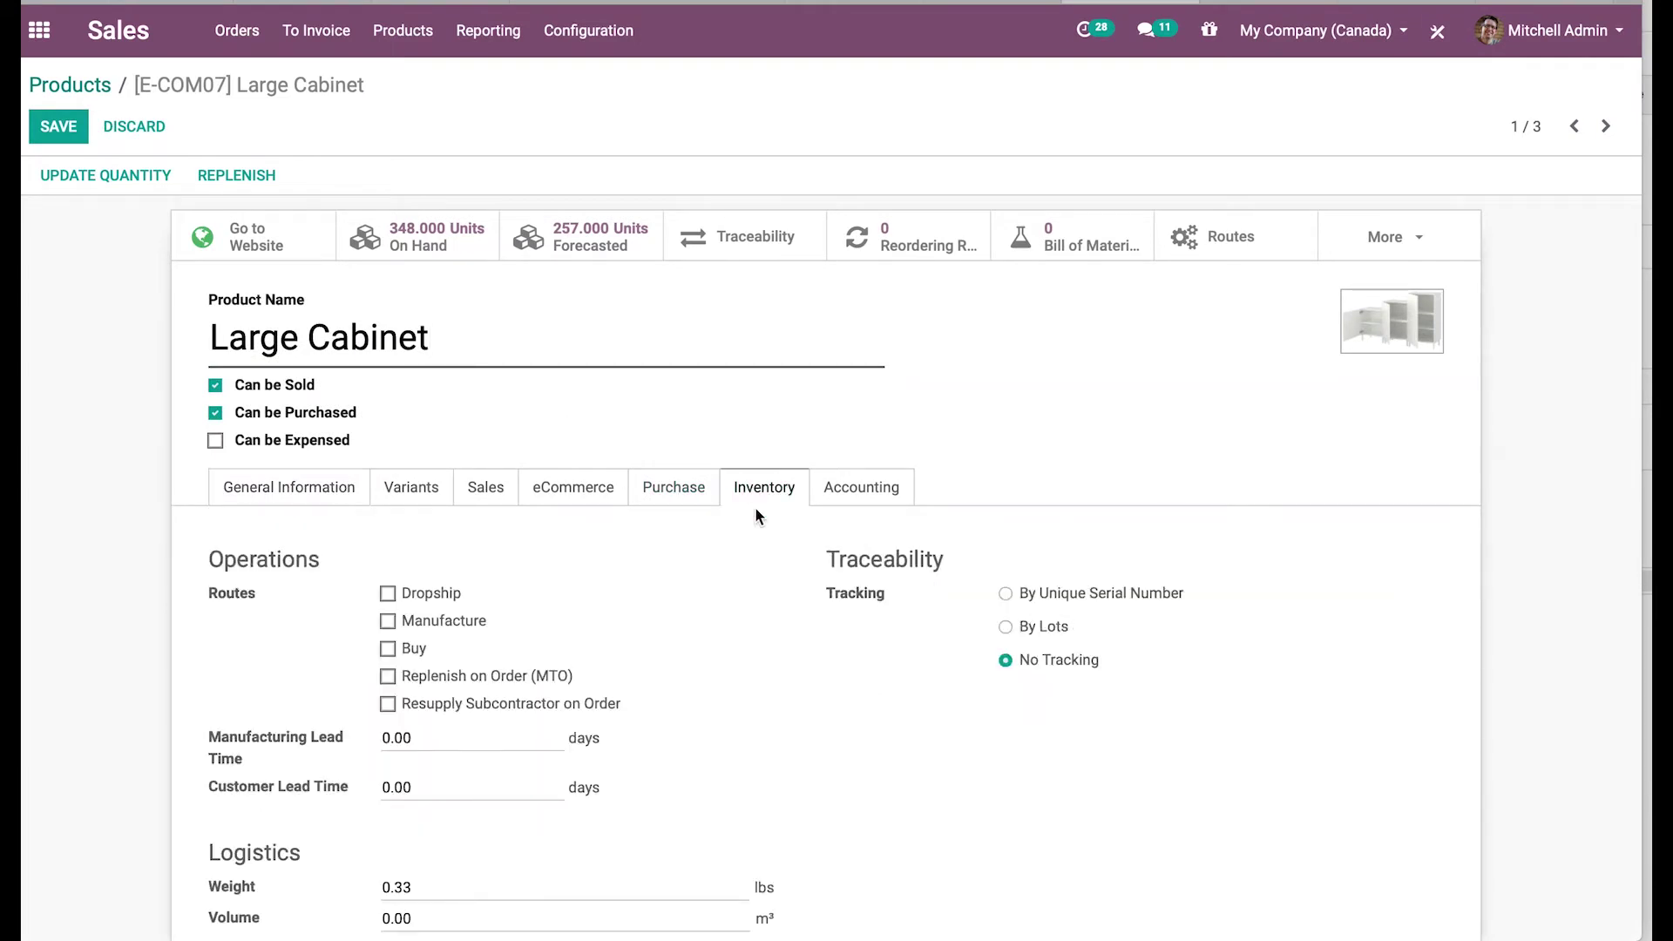
scroll(817, 707, down, 2)
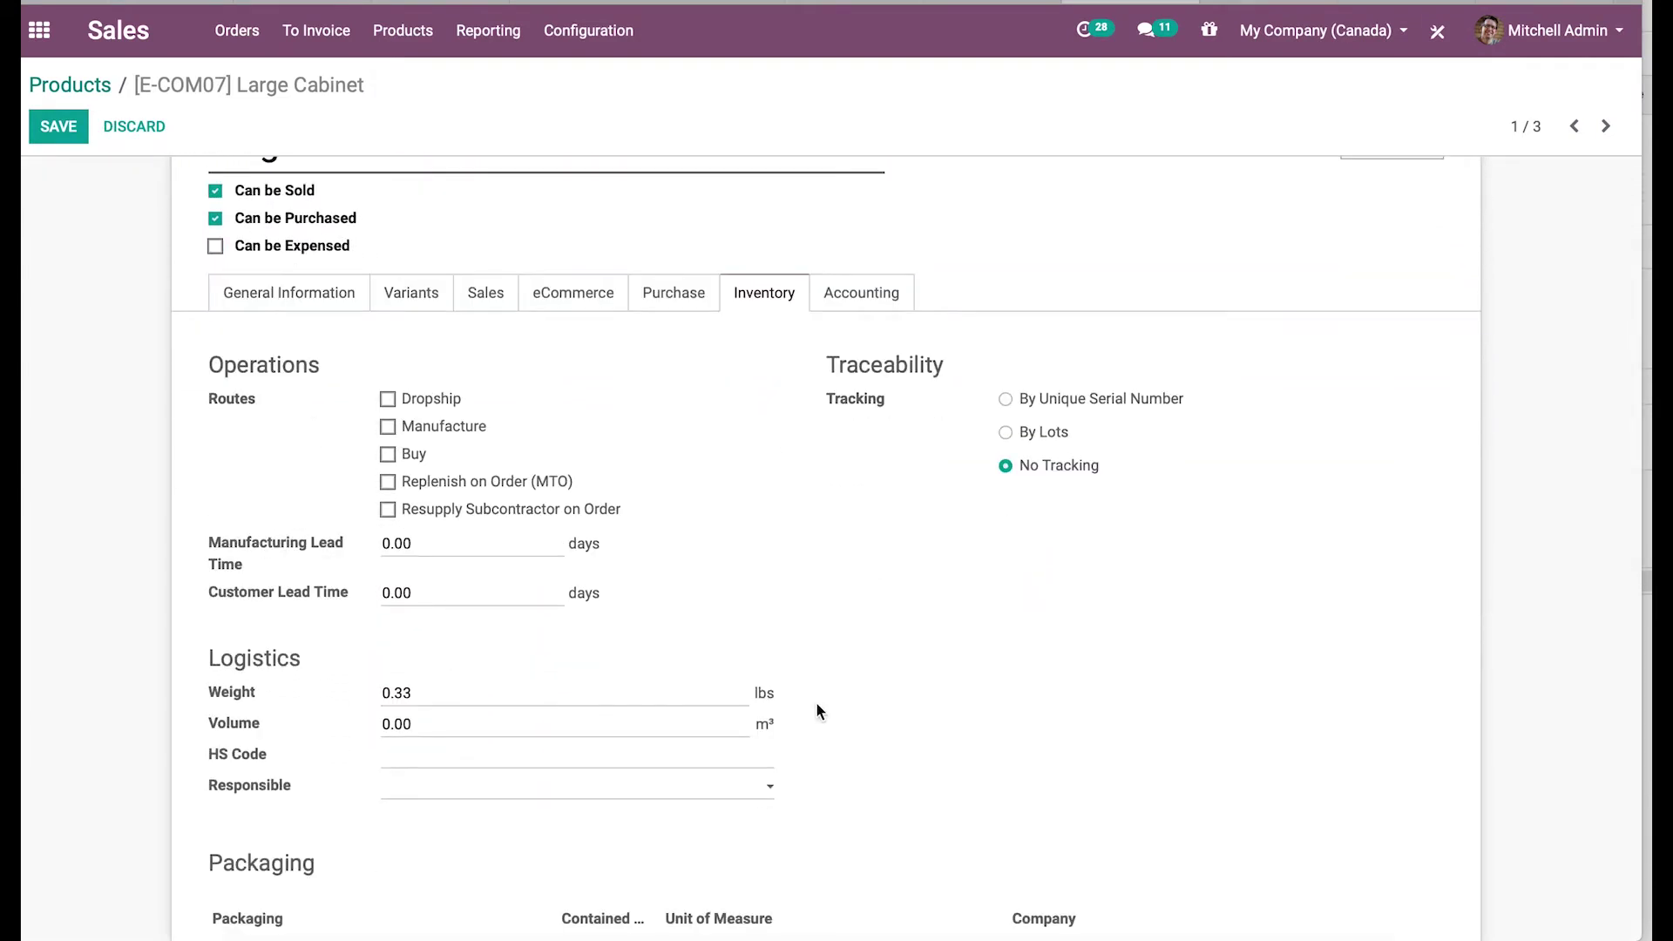
scroll(296, 775, down, 1)
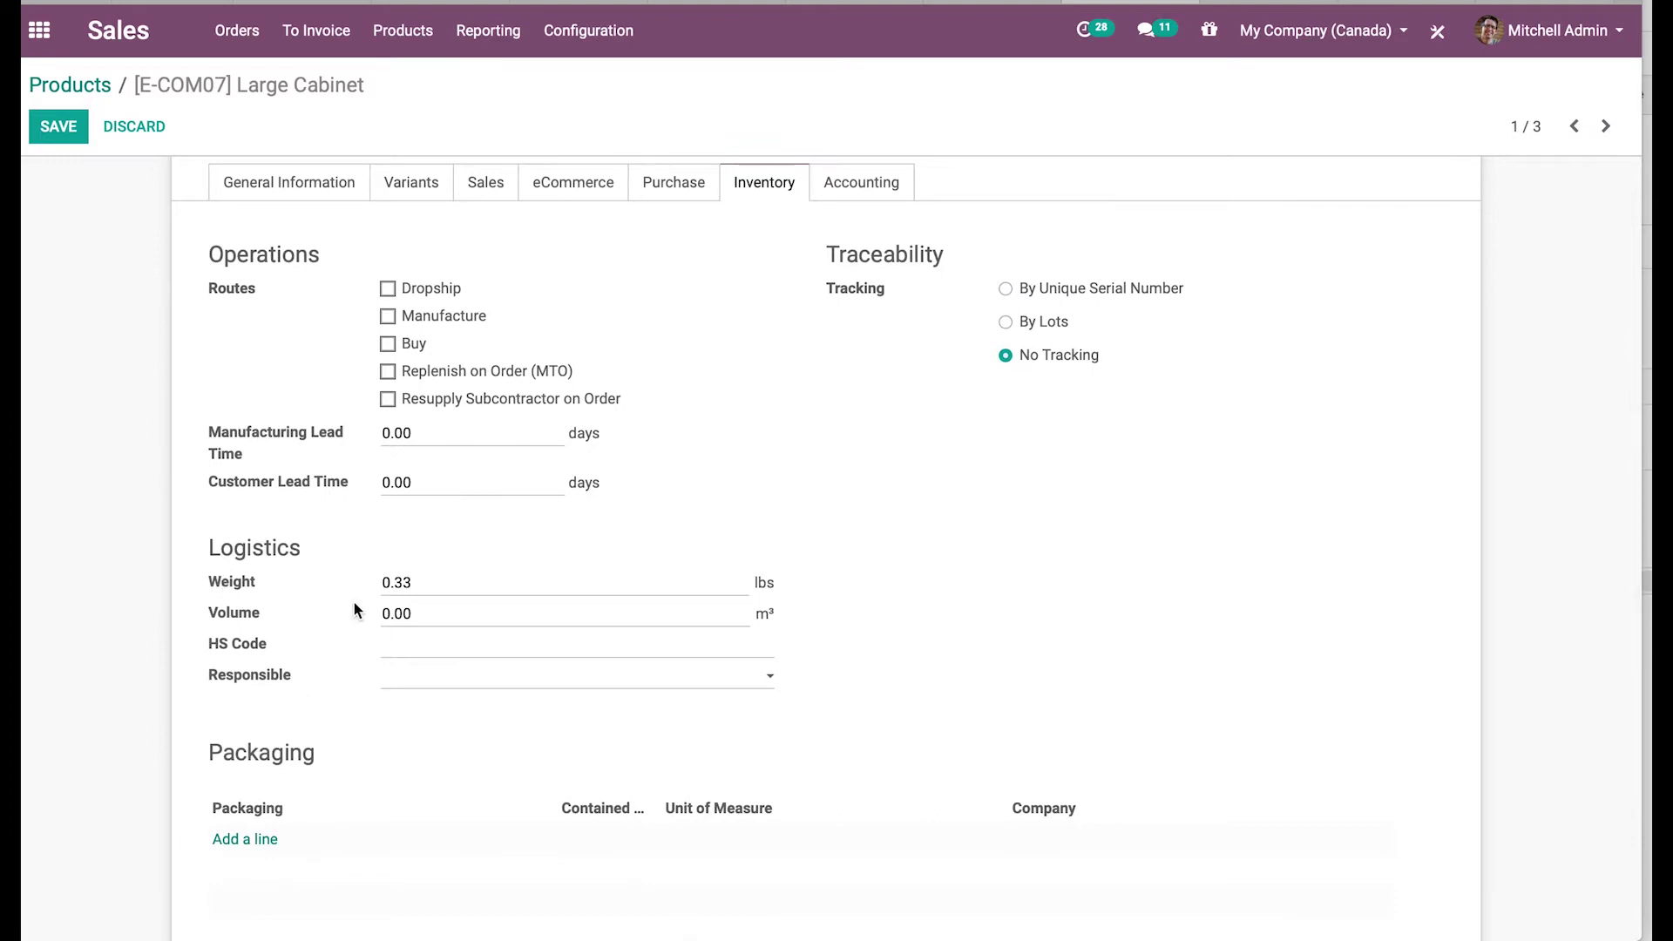
scroll(412, 591, up, 3)
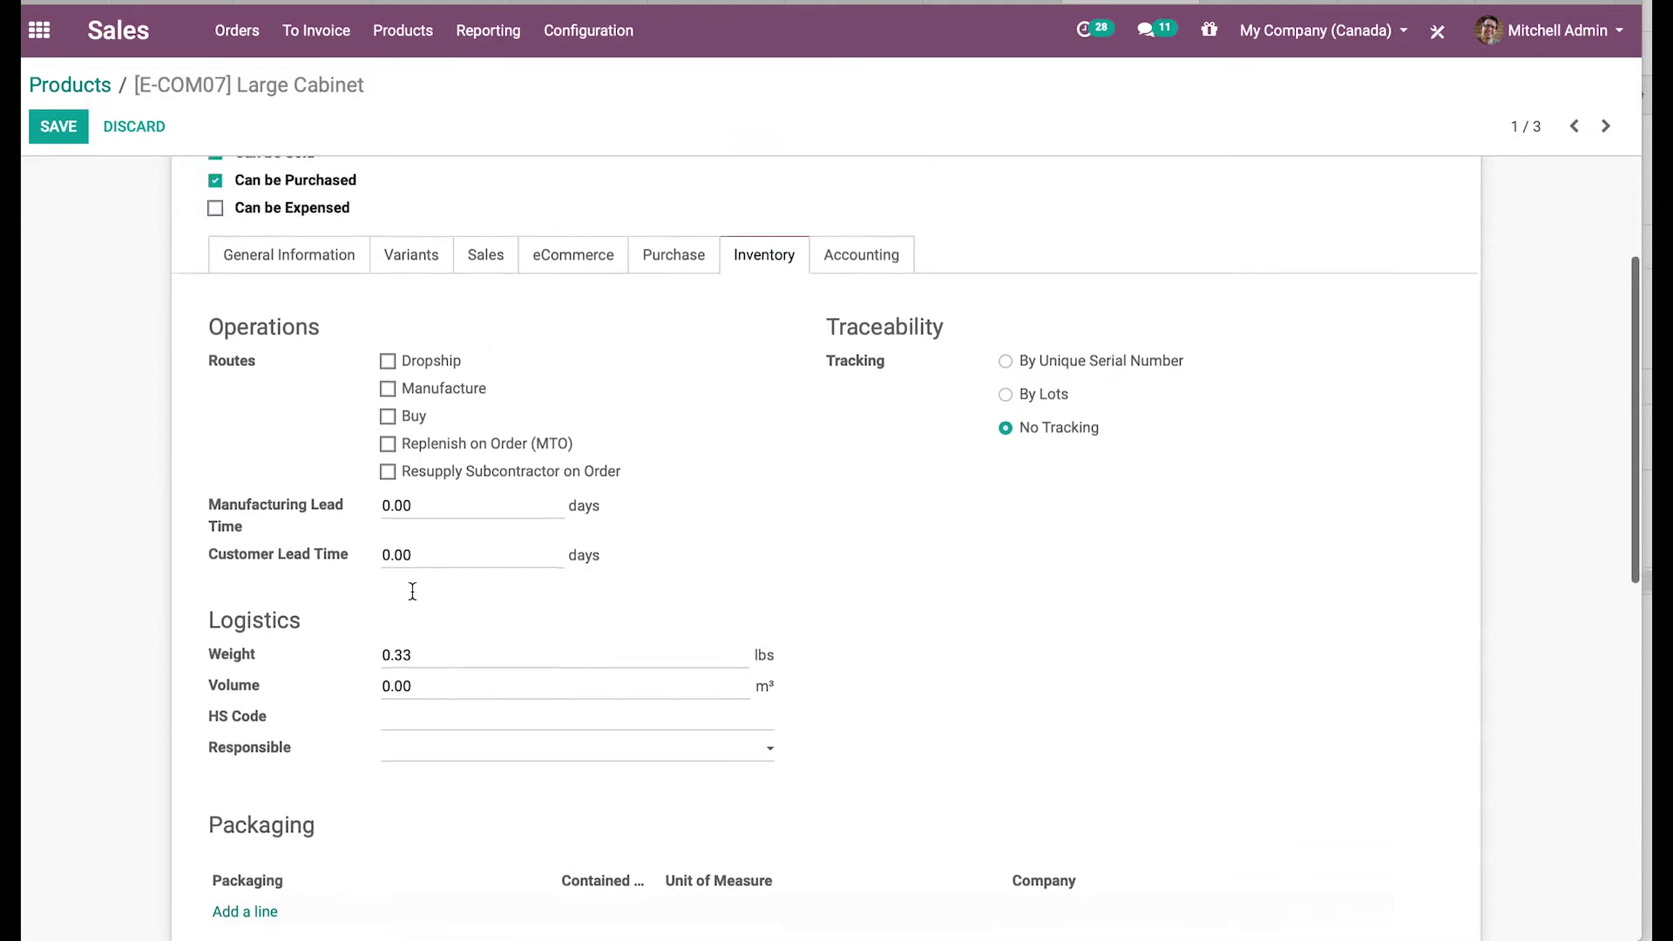
click(300, 487)
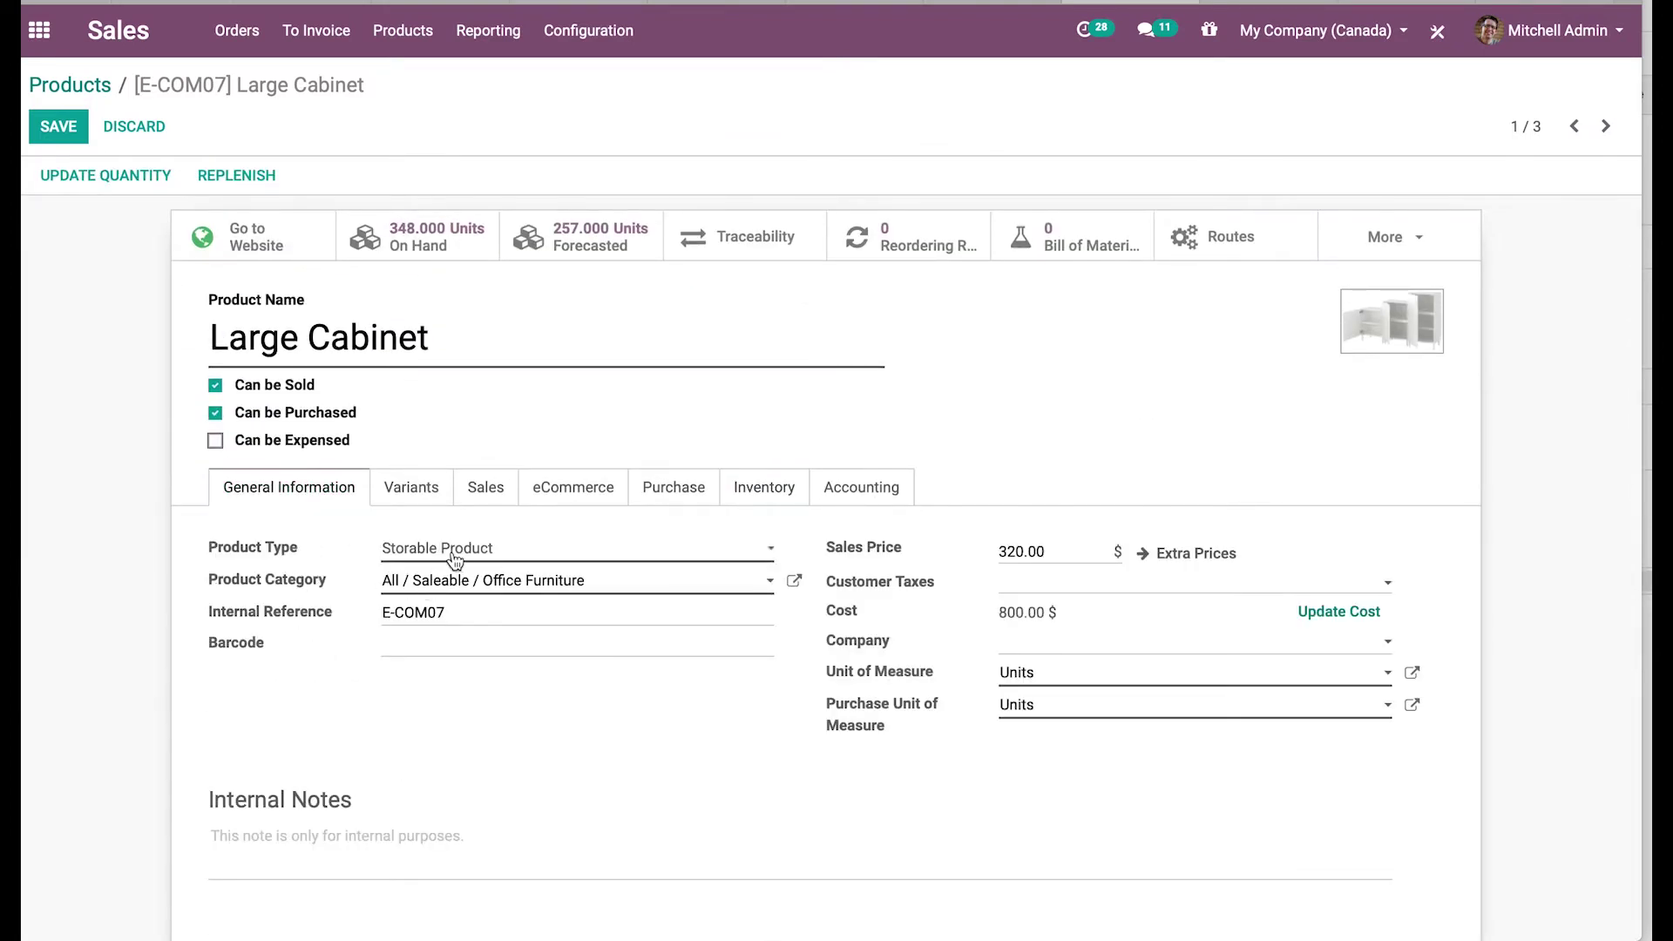
click(70, 128)
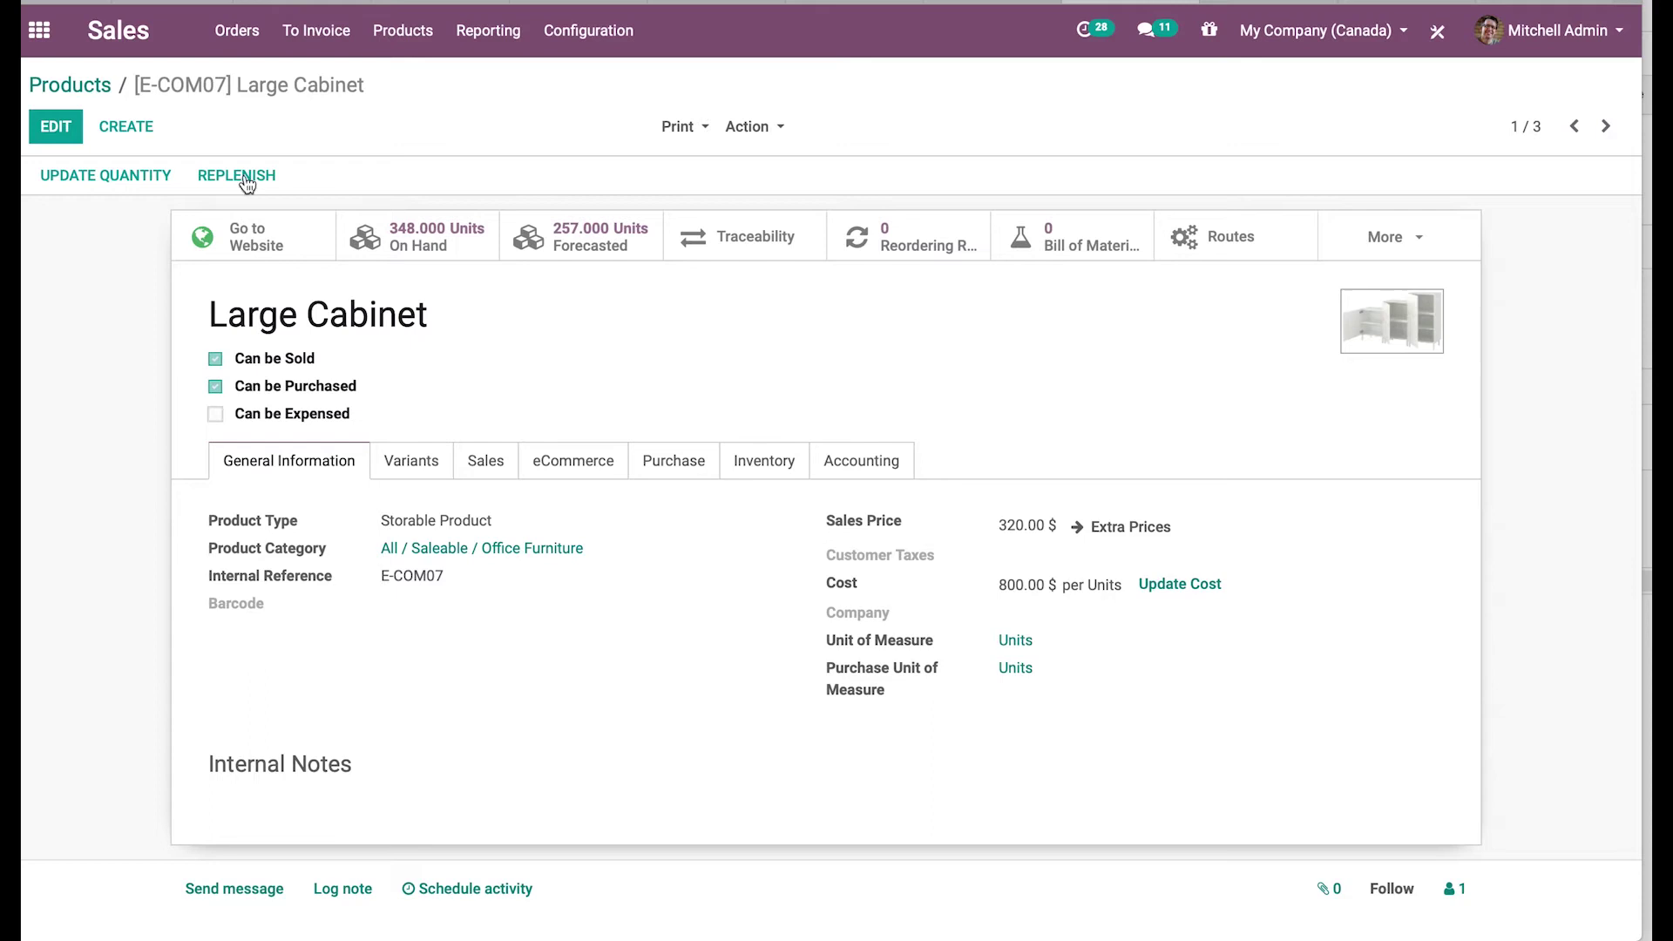
click(247, 51)
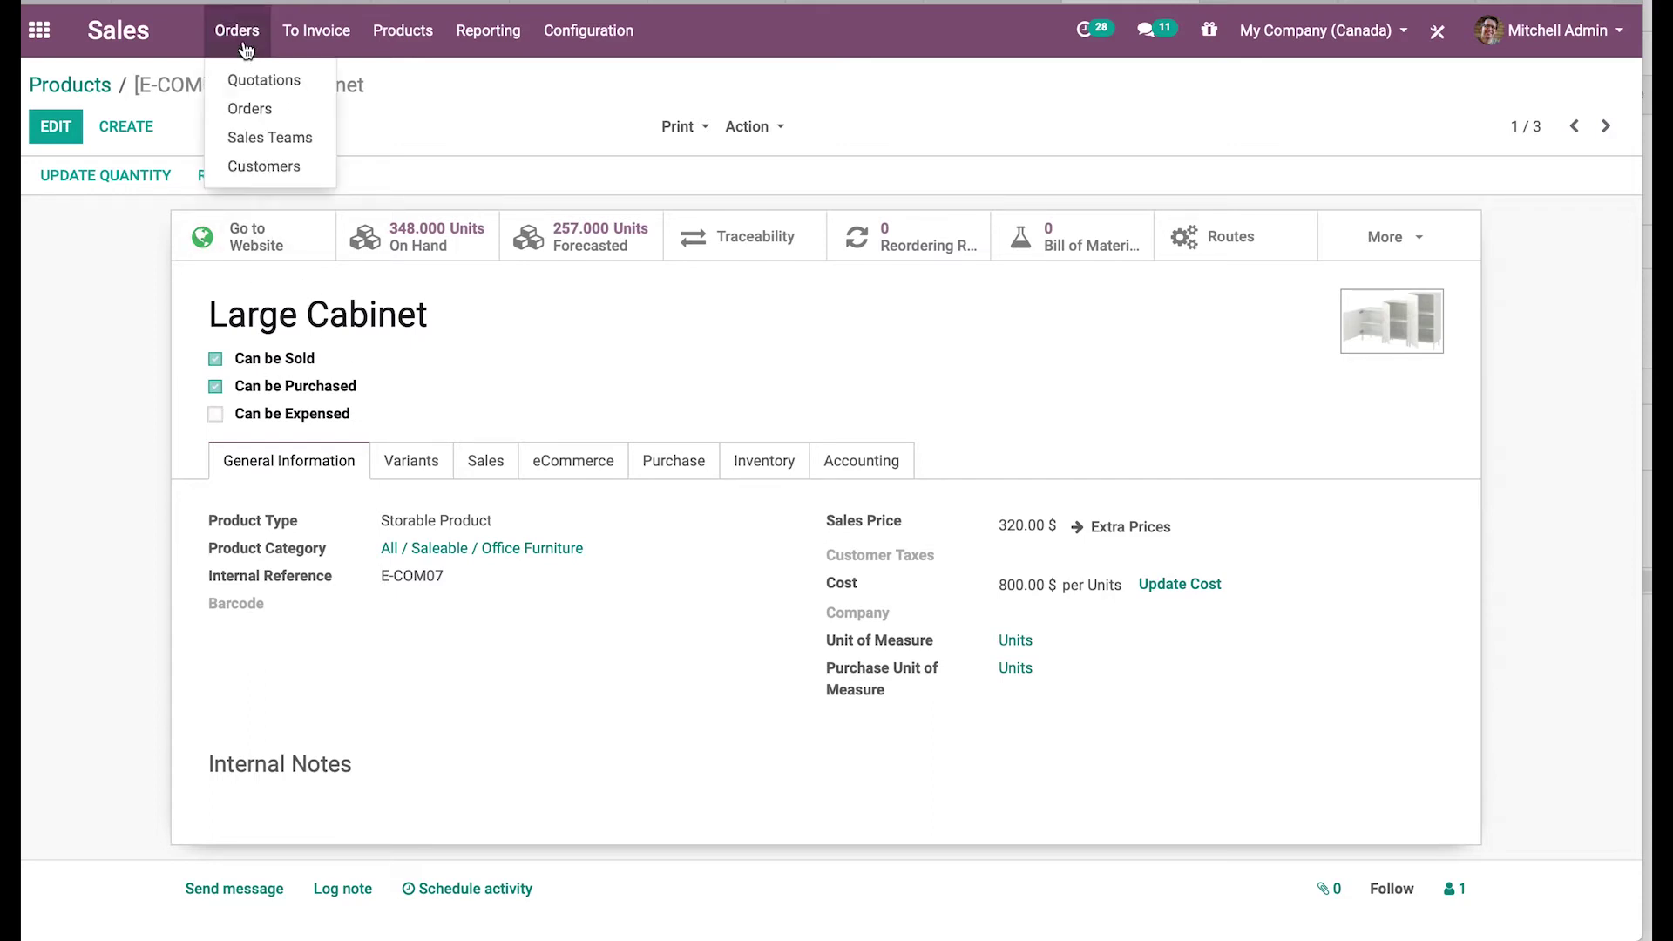
Create a new quotation with Bista Solutions INC as the customer
click(267, 82)
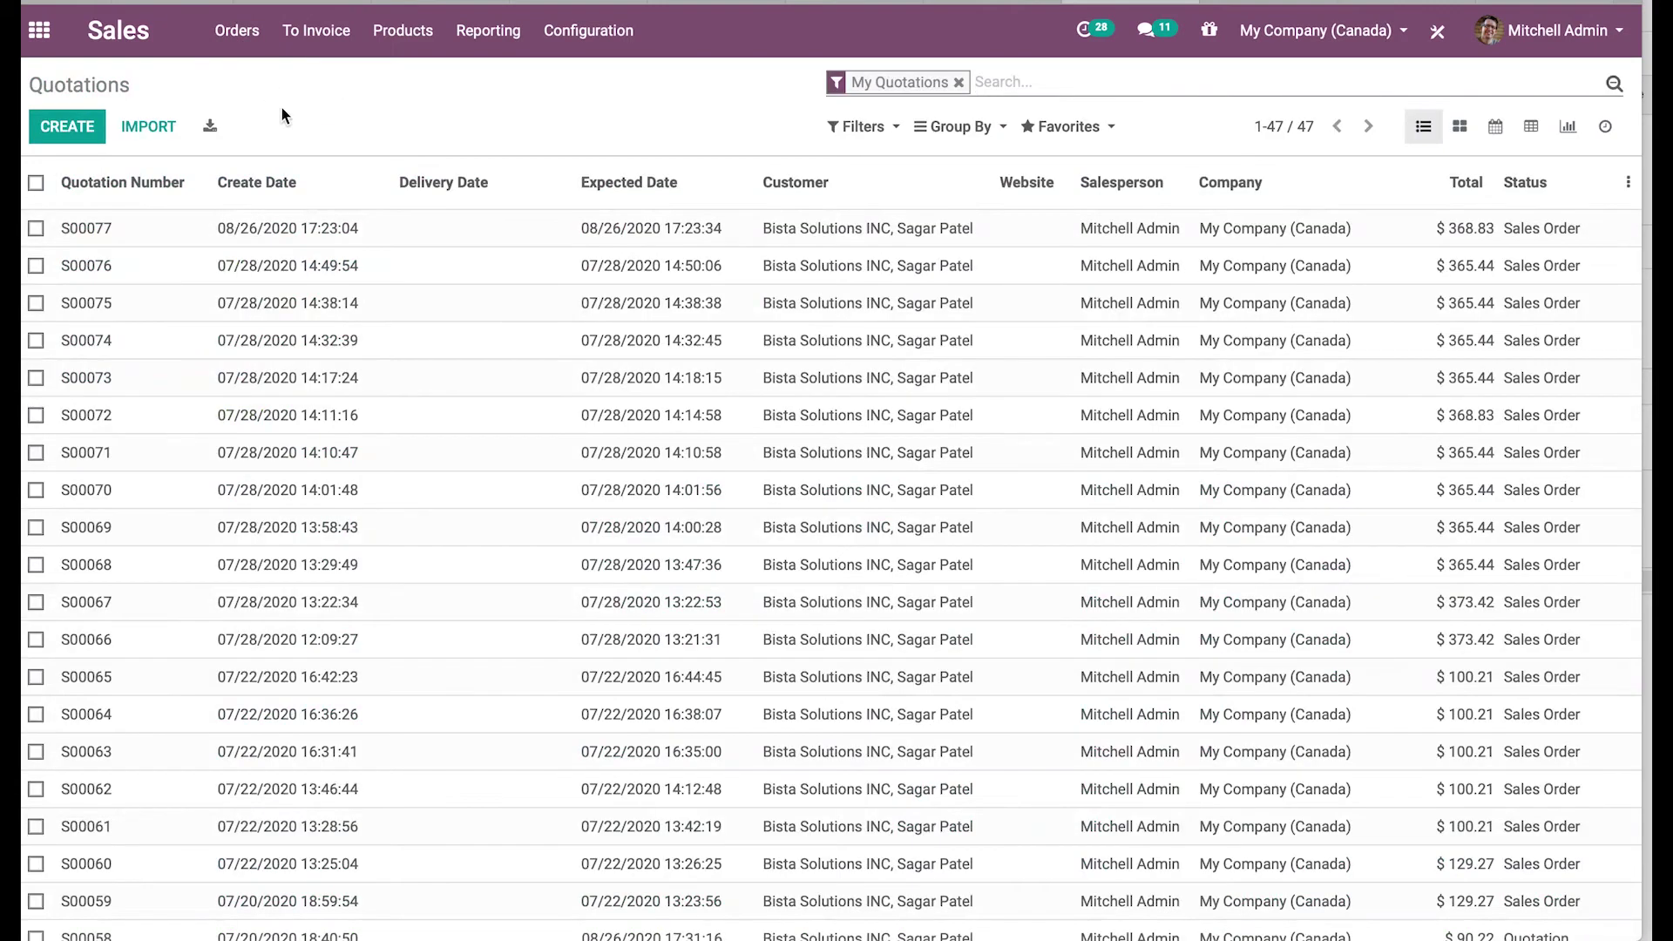
click(67, 137)
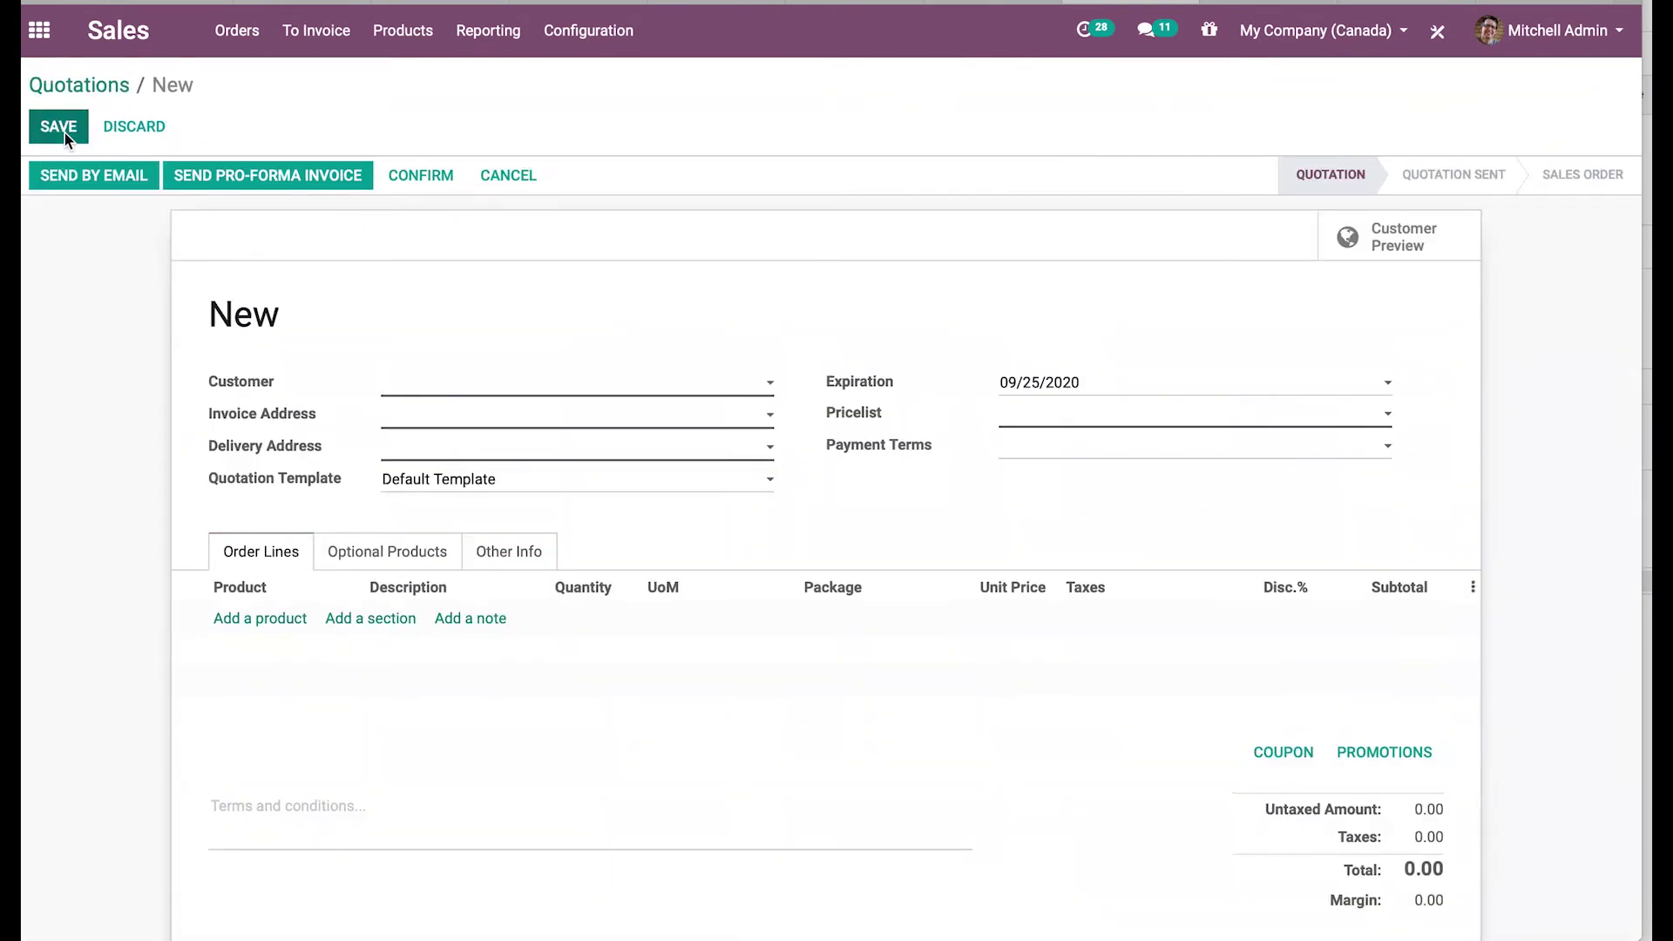
click(530, 394)
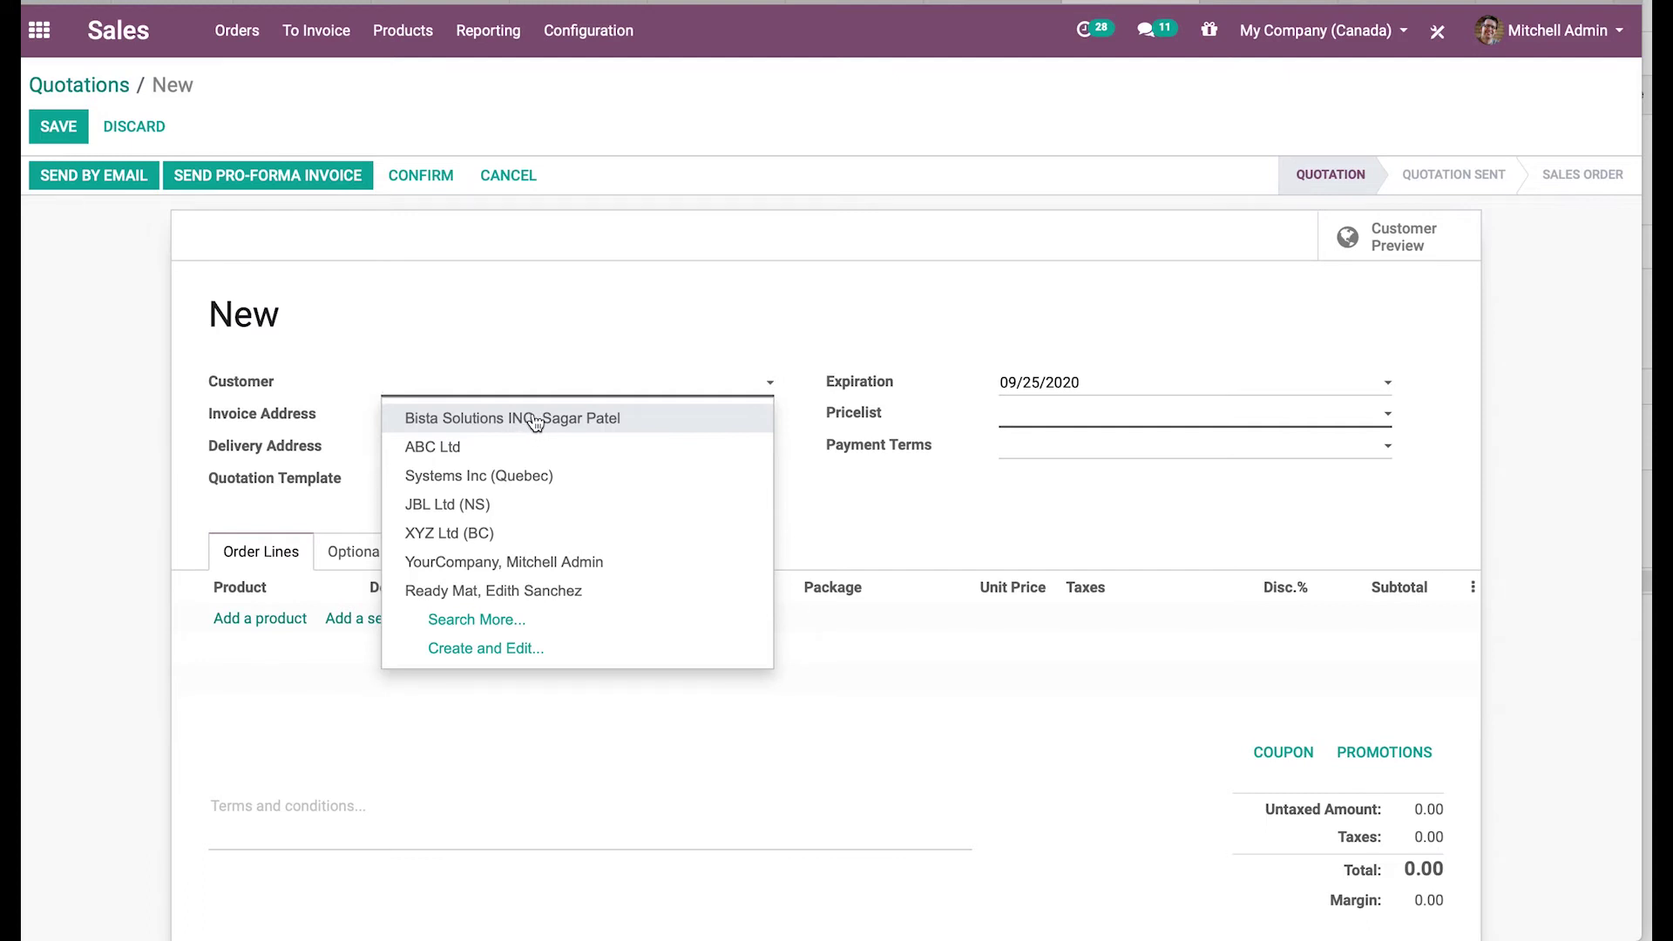
click(534, 420)
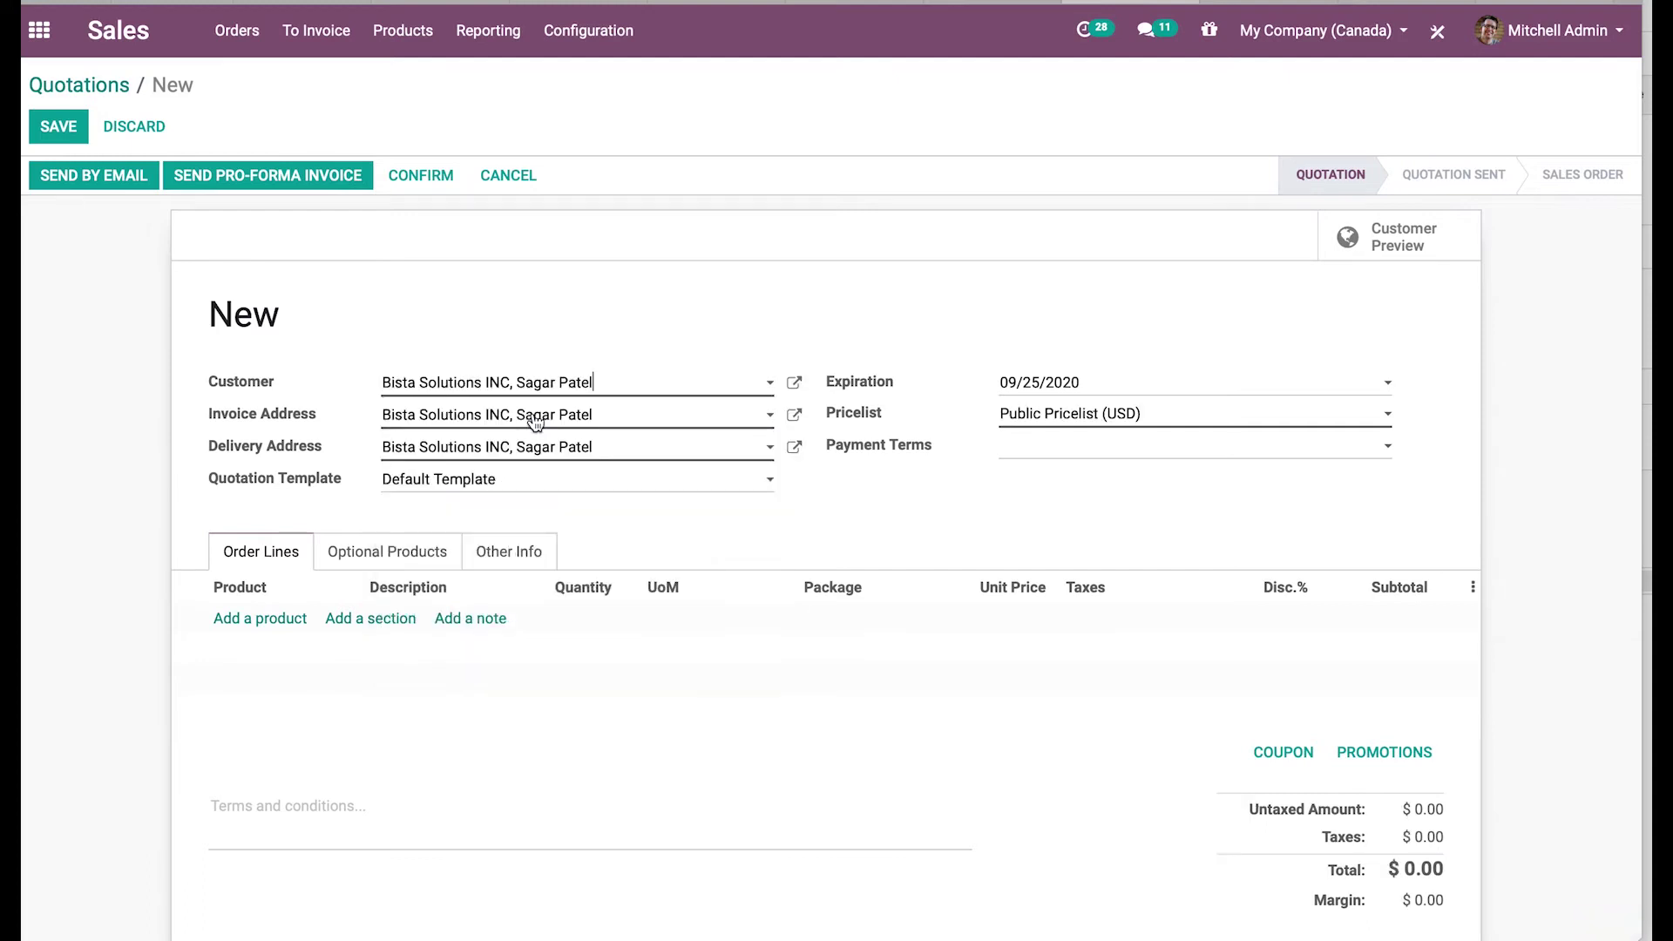
Add 2 units of [E-COM07] Large Cabinet at 365.44 each to the quotation
click(271, 623)
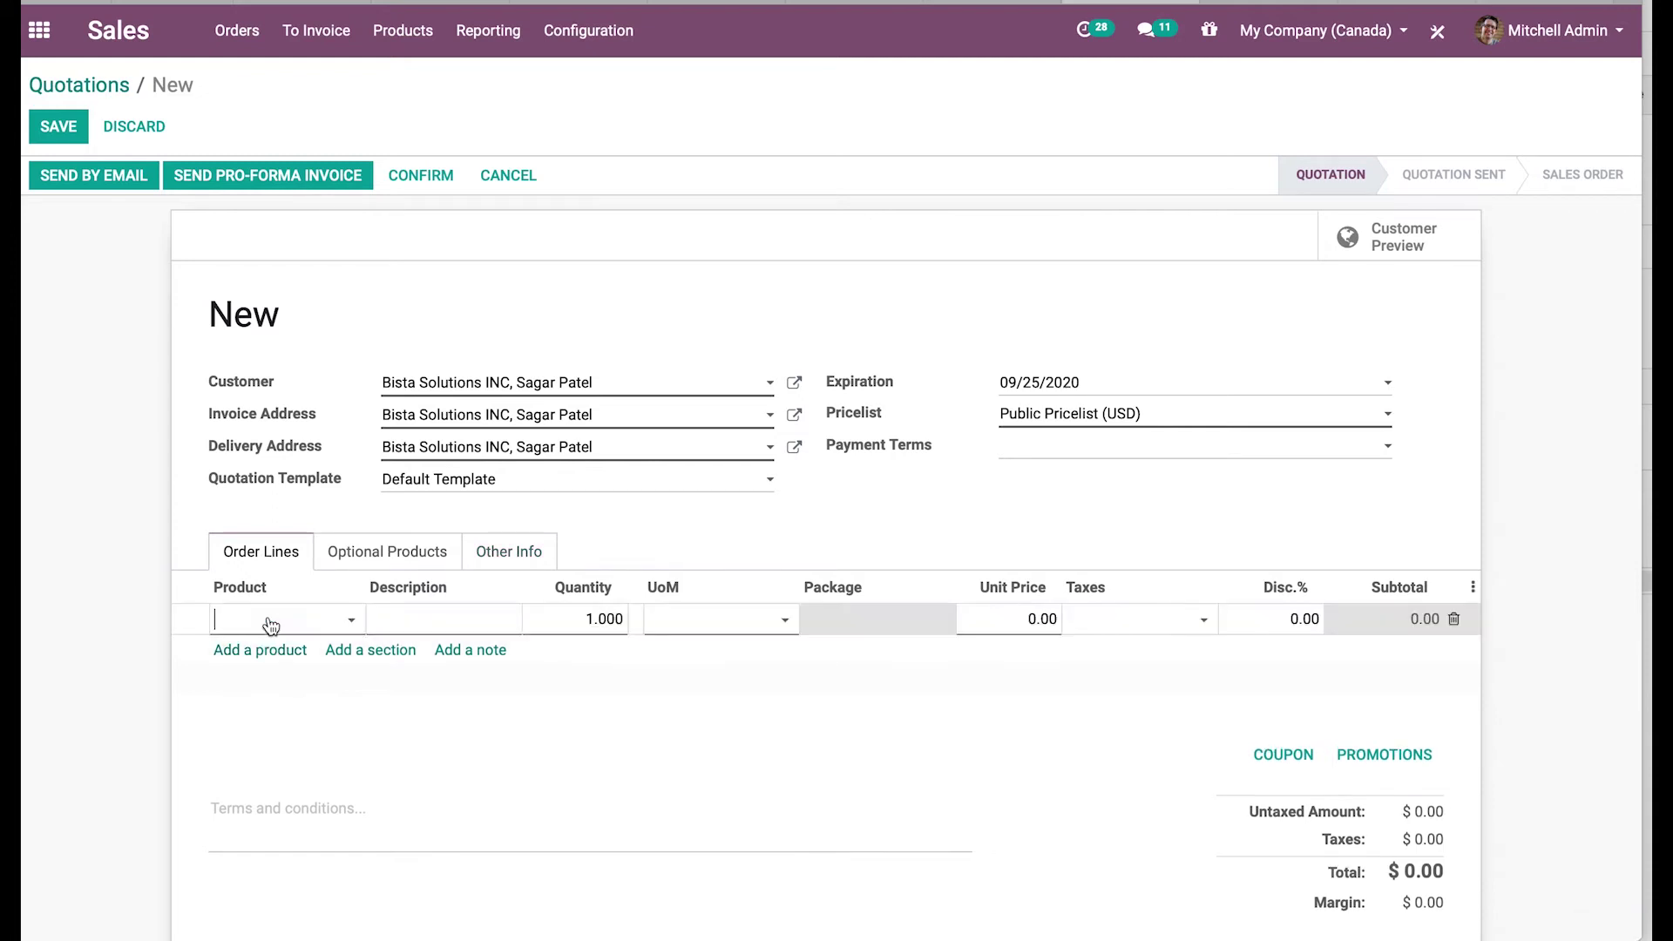
text(larg)
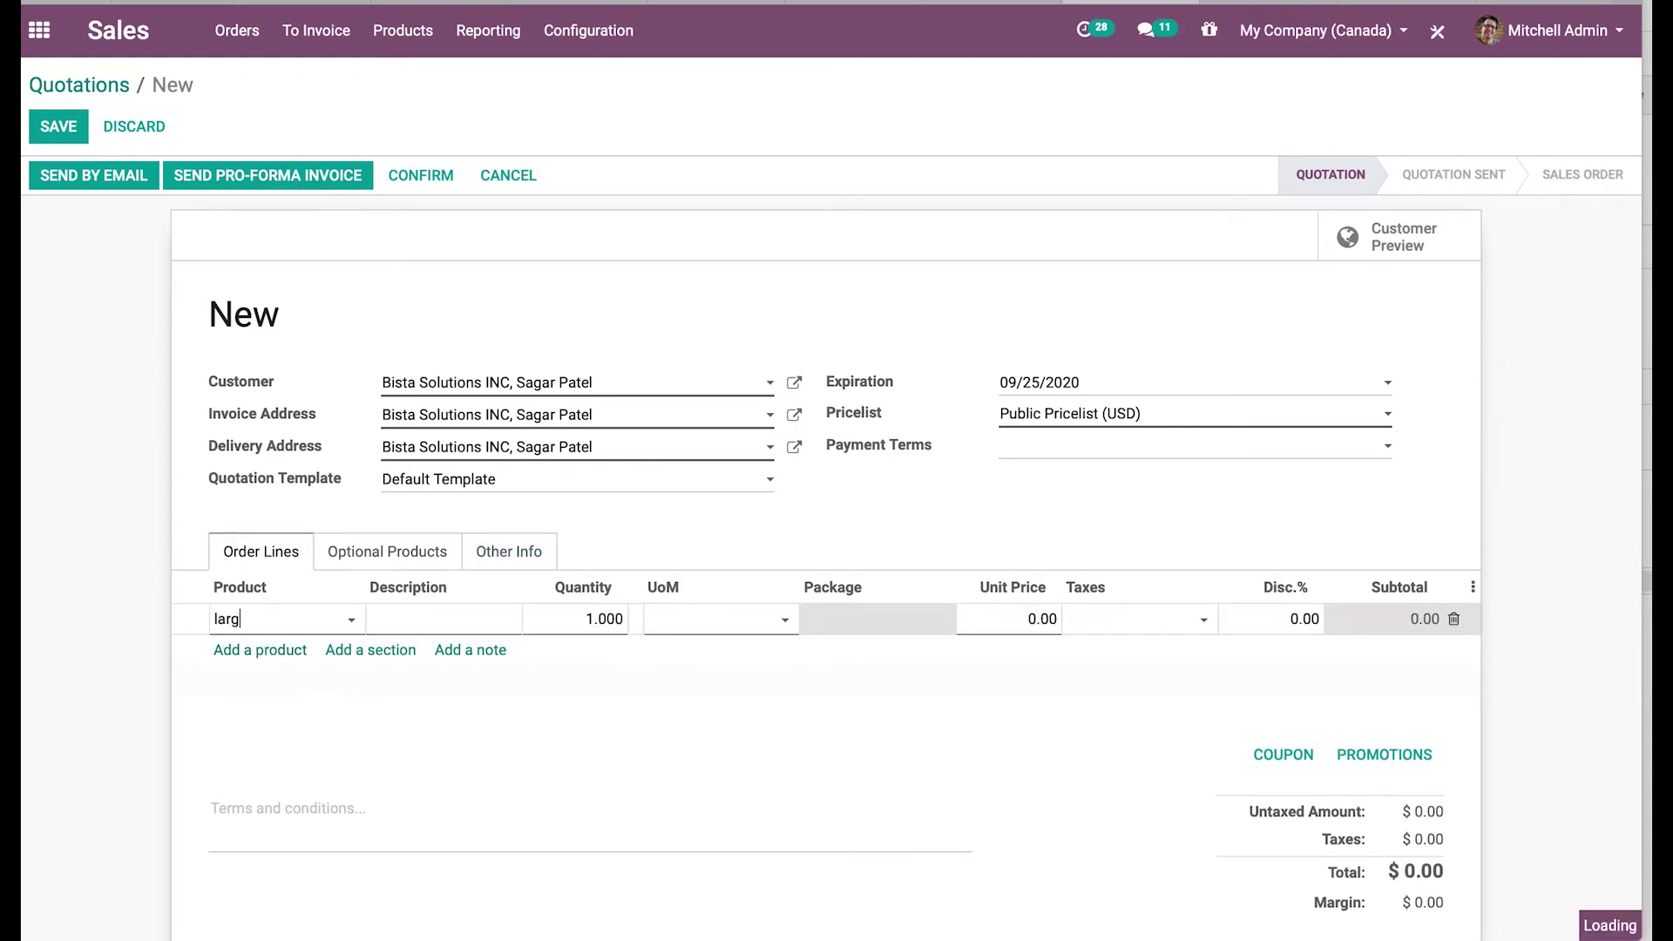
text(e)
click(300, 653)
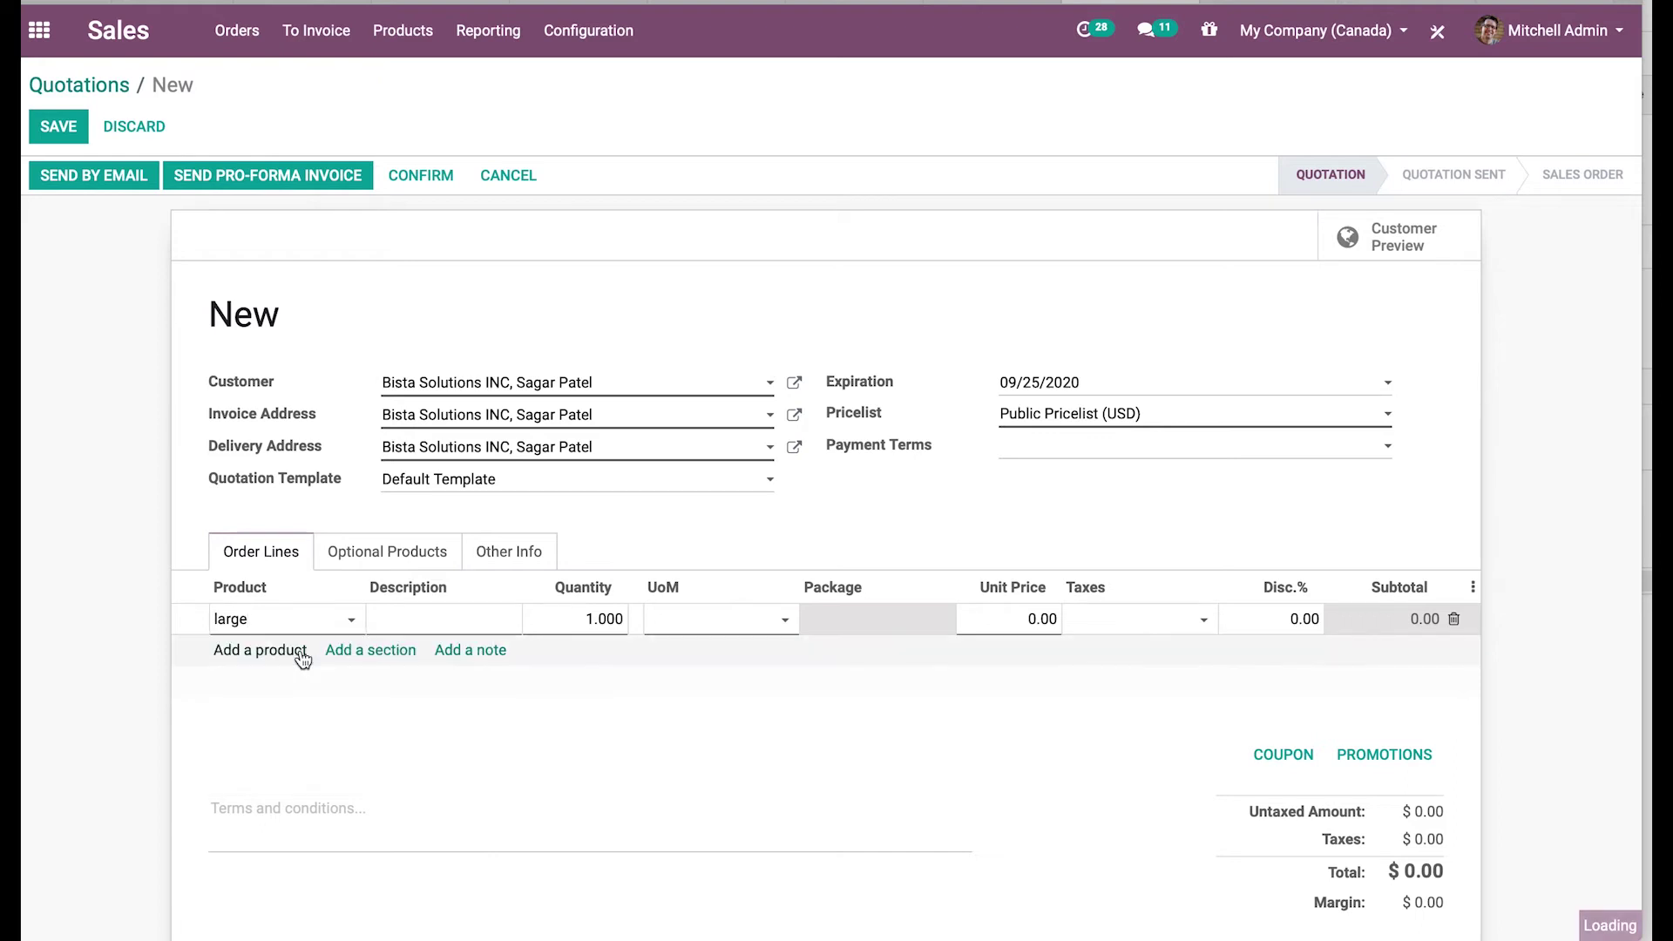
click(620, 618)
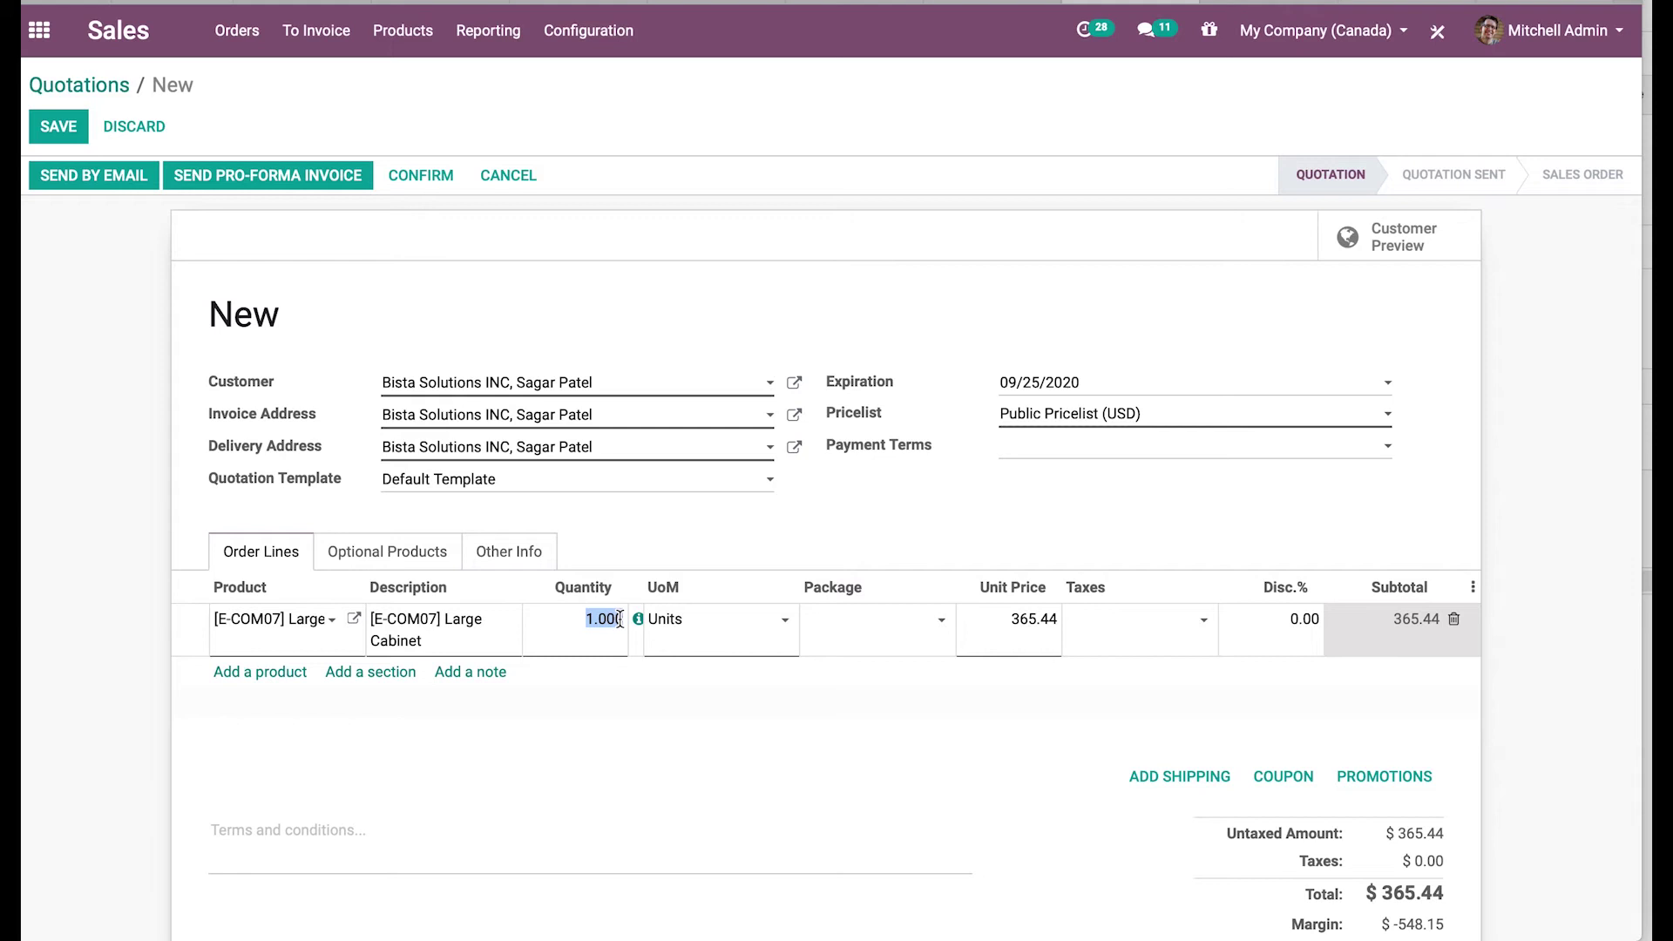
text(2)
click(919, 493)
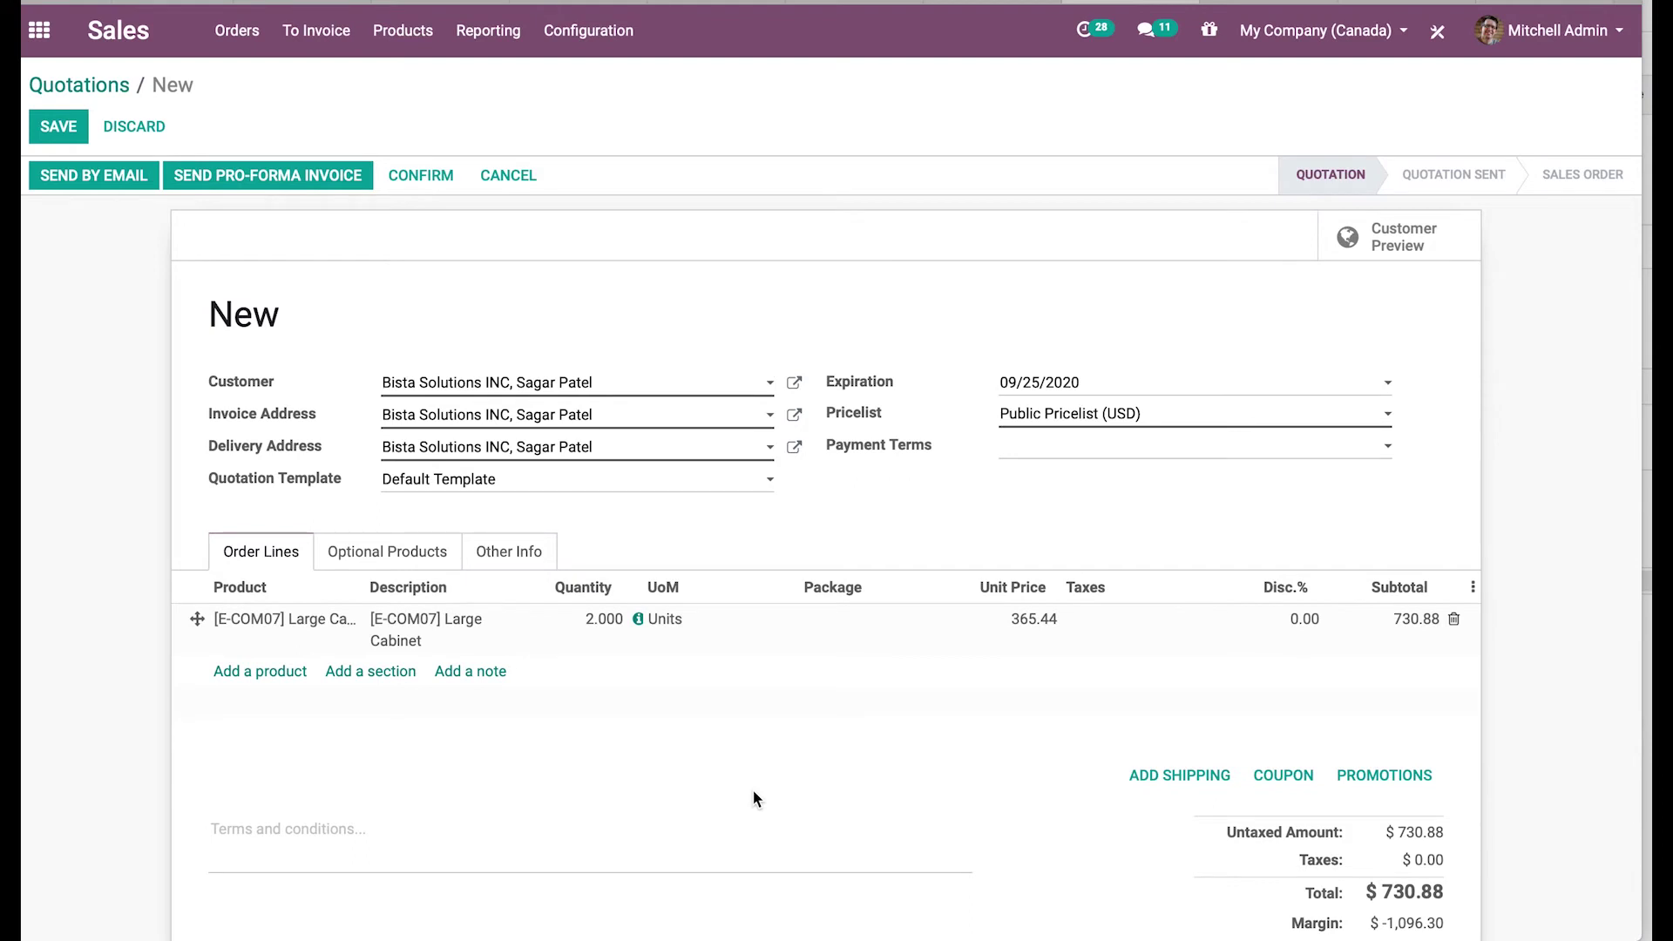
Add USPS Priority Mail shipping at the fetched 7.98 rate to quotation S00078
click(1162, 775)
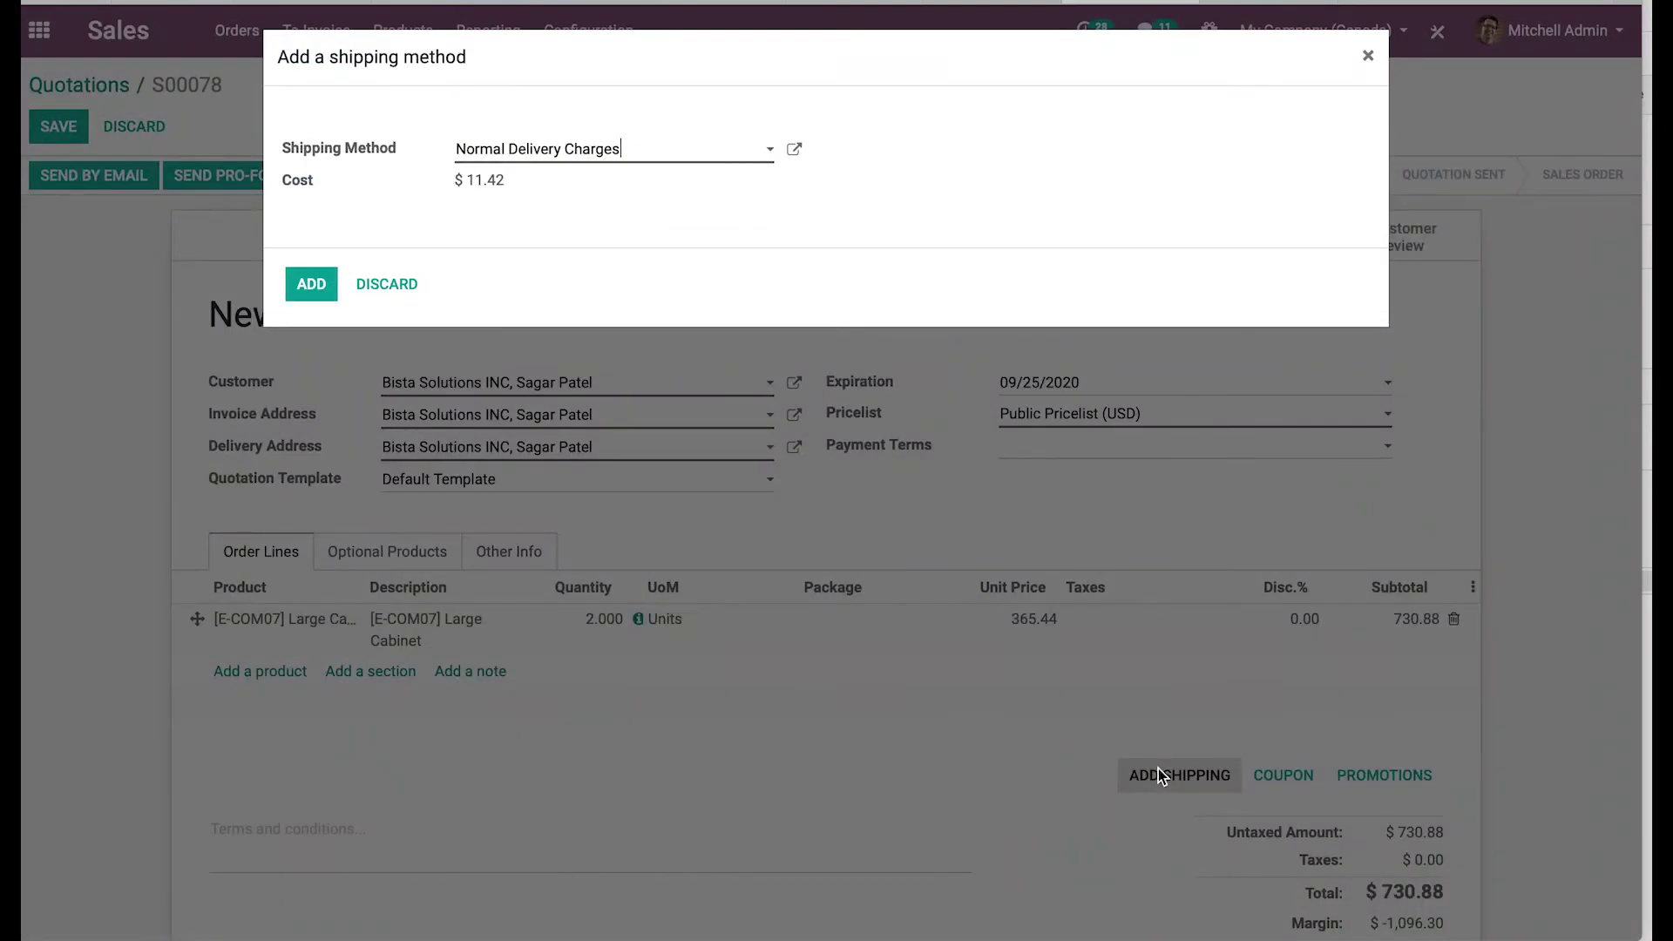
click(712, 158)
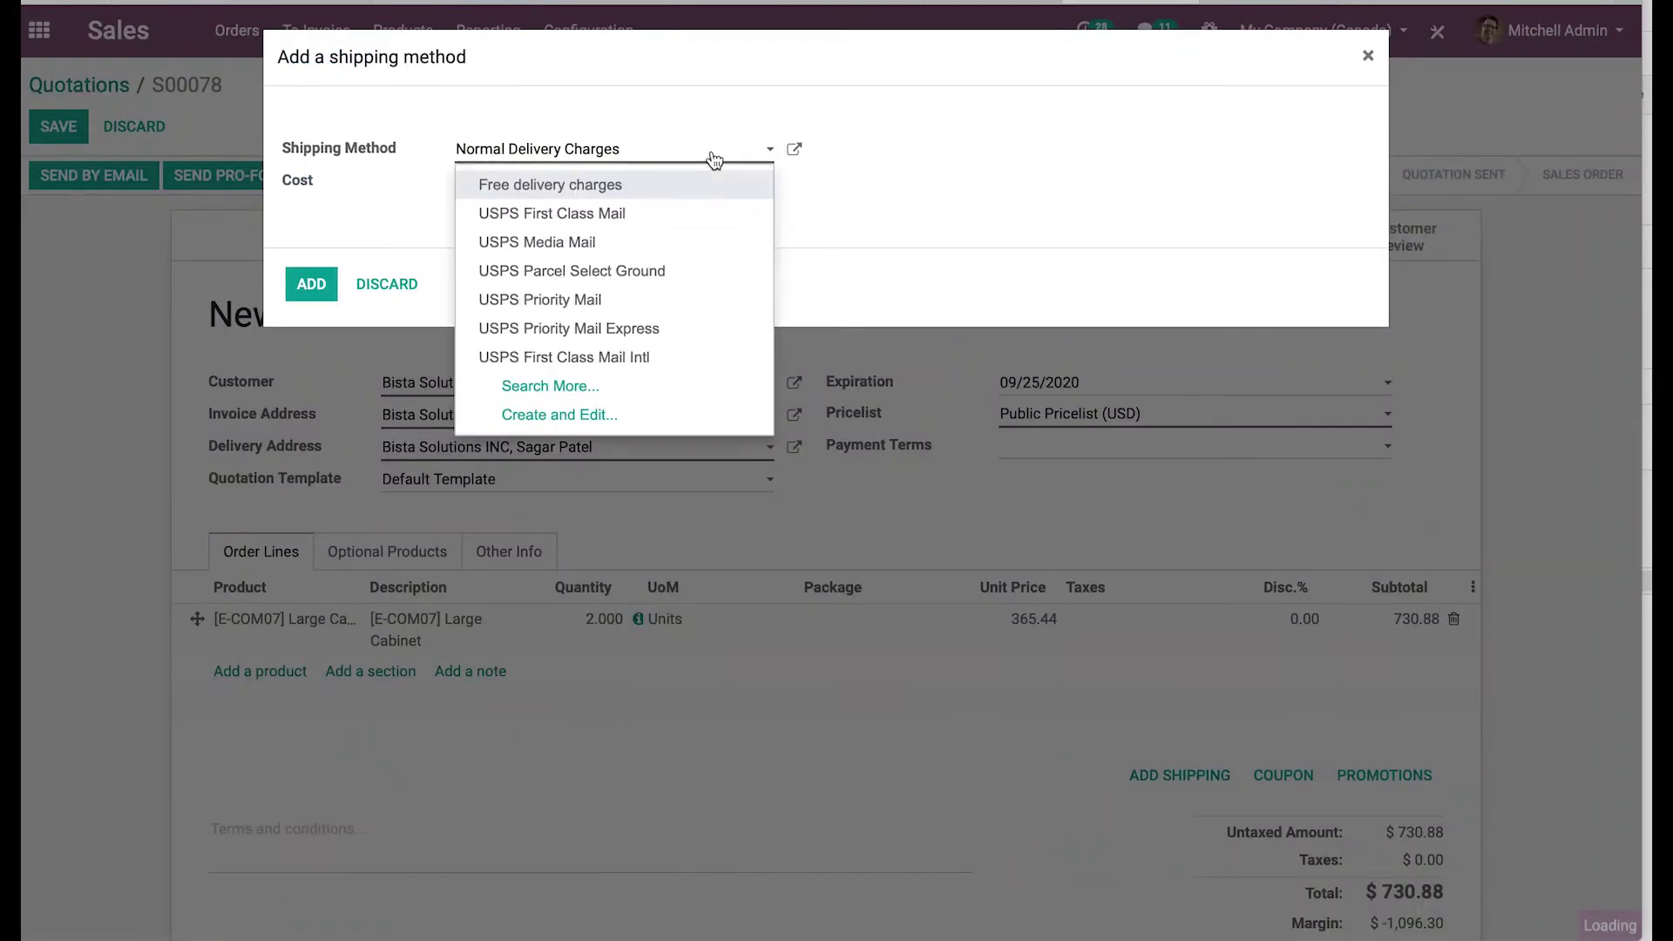
click(639, 300)
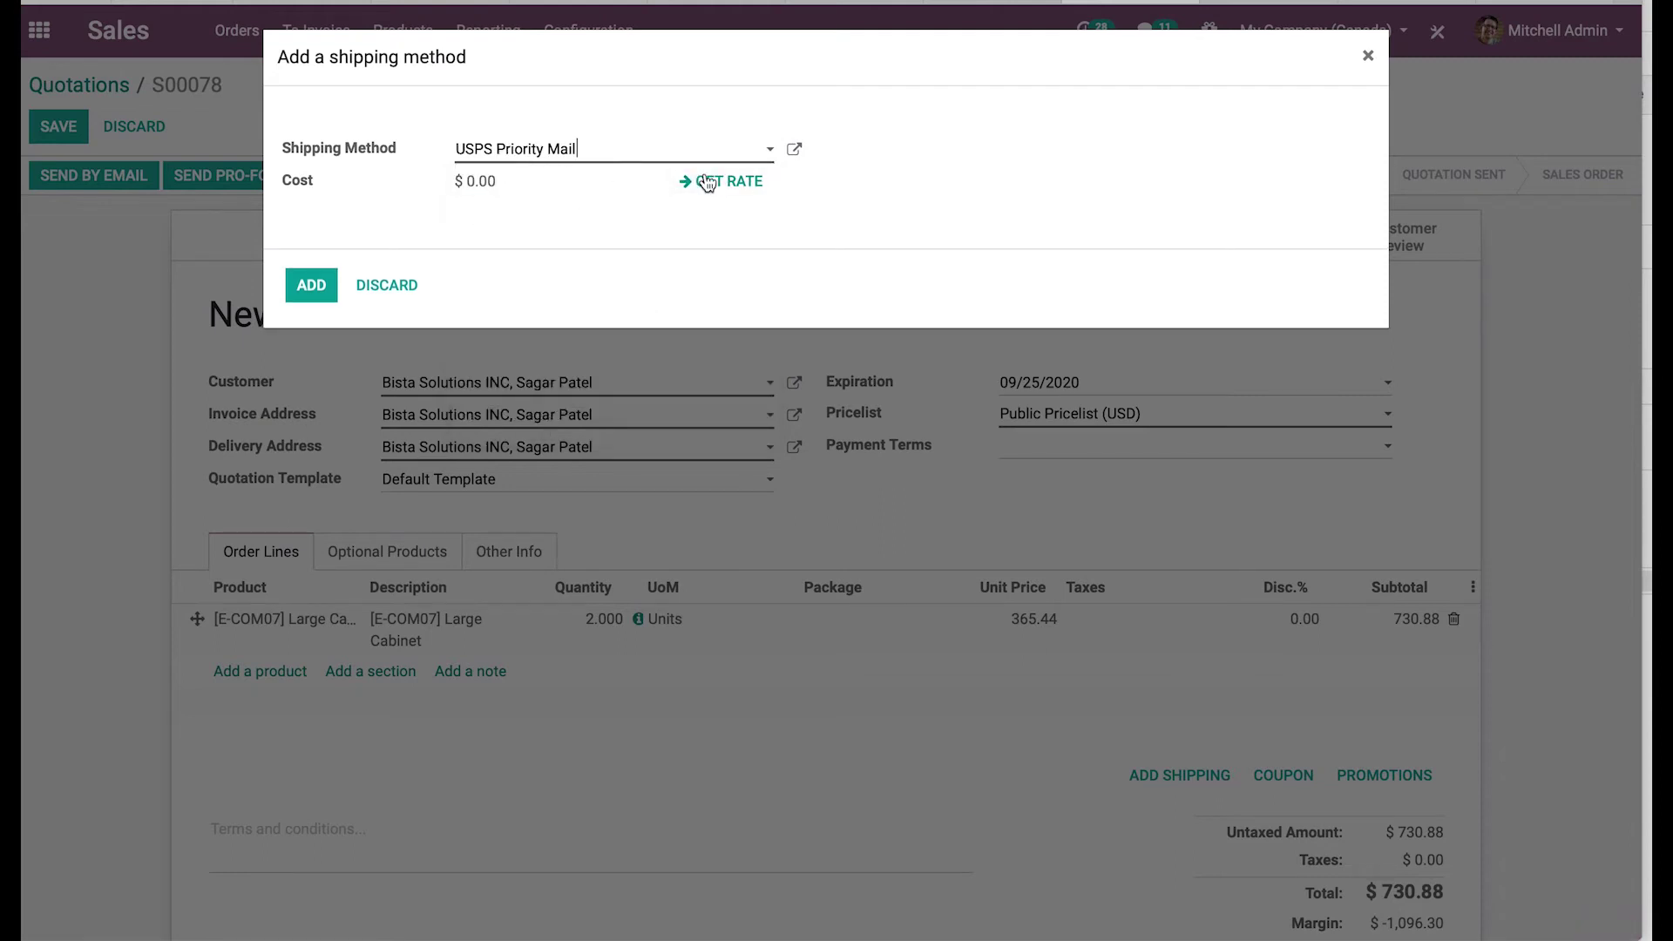
click(711, 186)
click(305, 286)
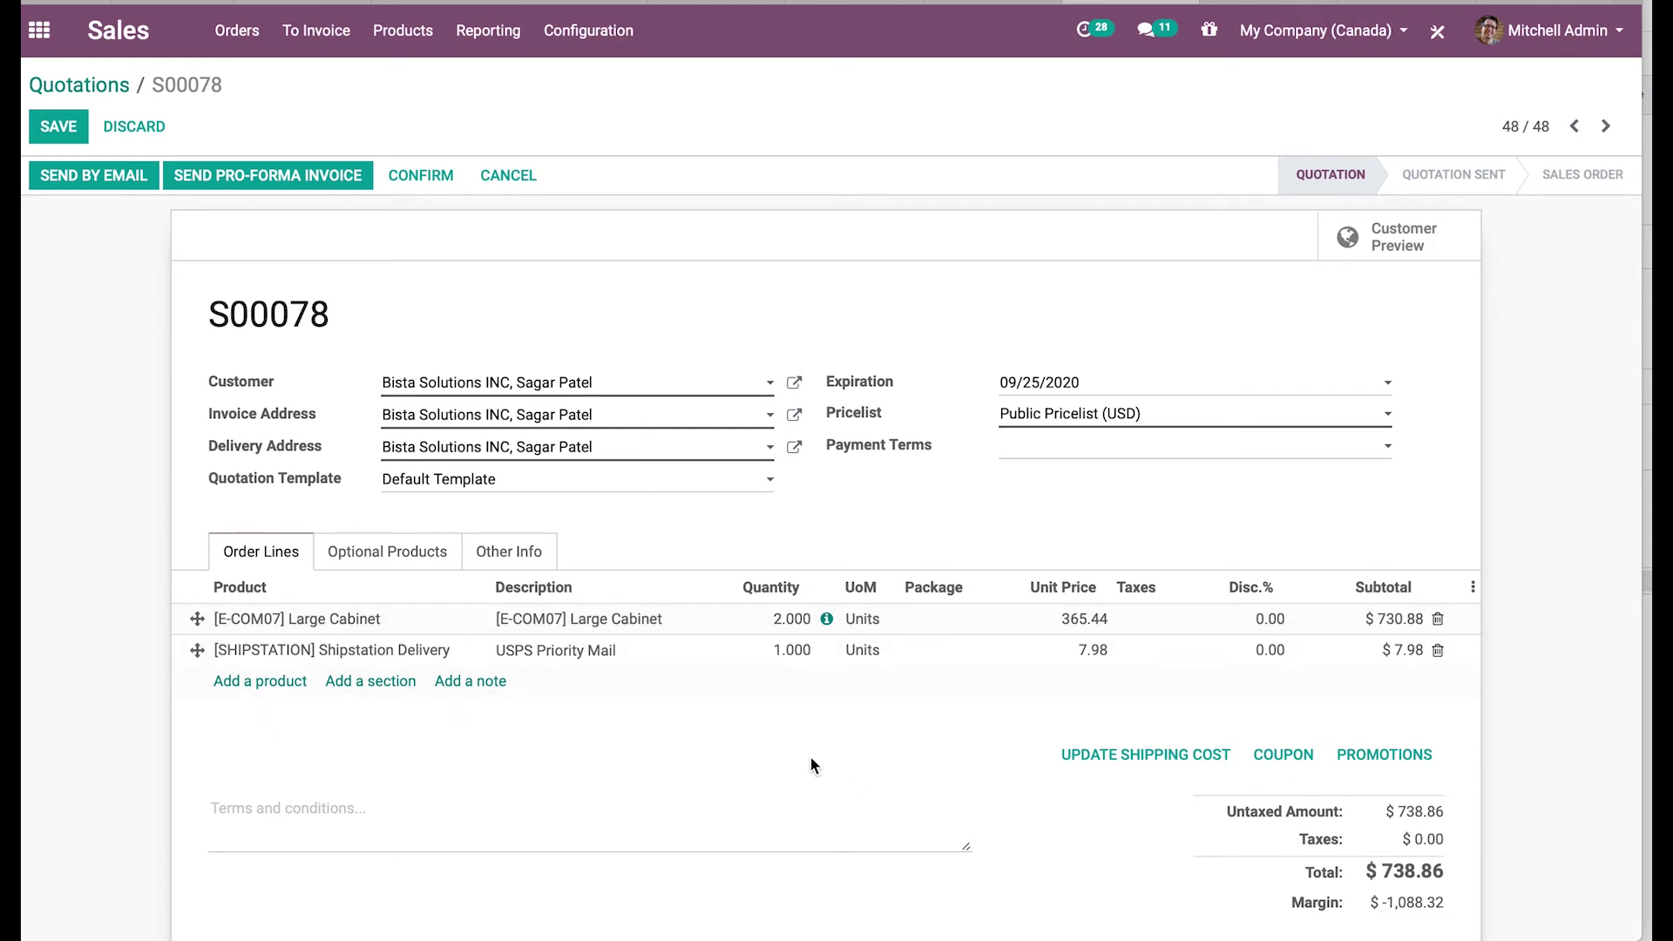
Confirm S00078 as a sales order and view its delivery WH/OUT/00053
click(433, 175)
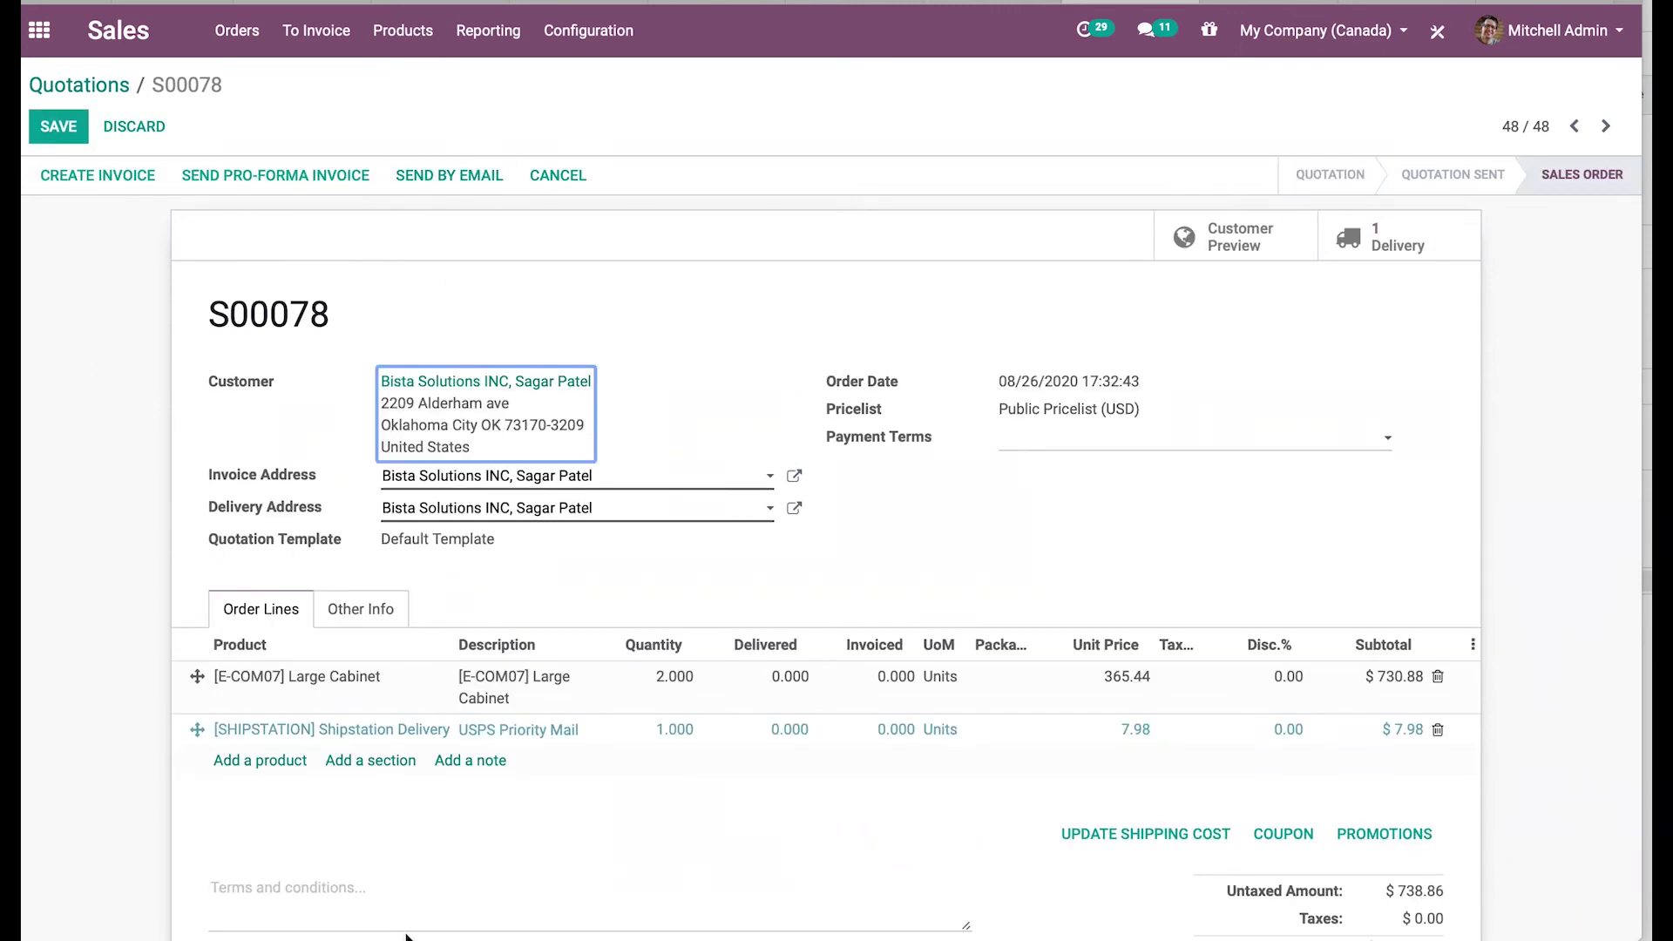
click(1418, 259)
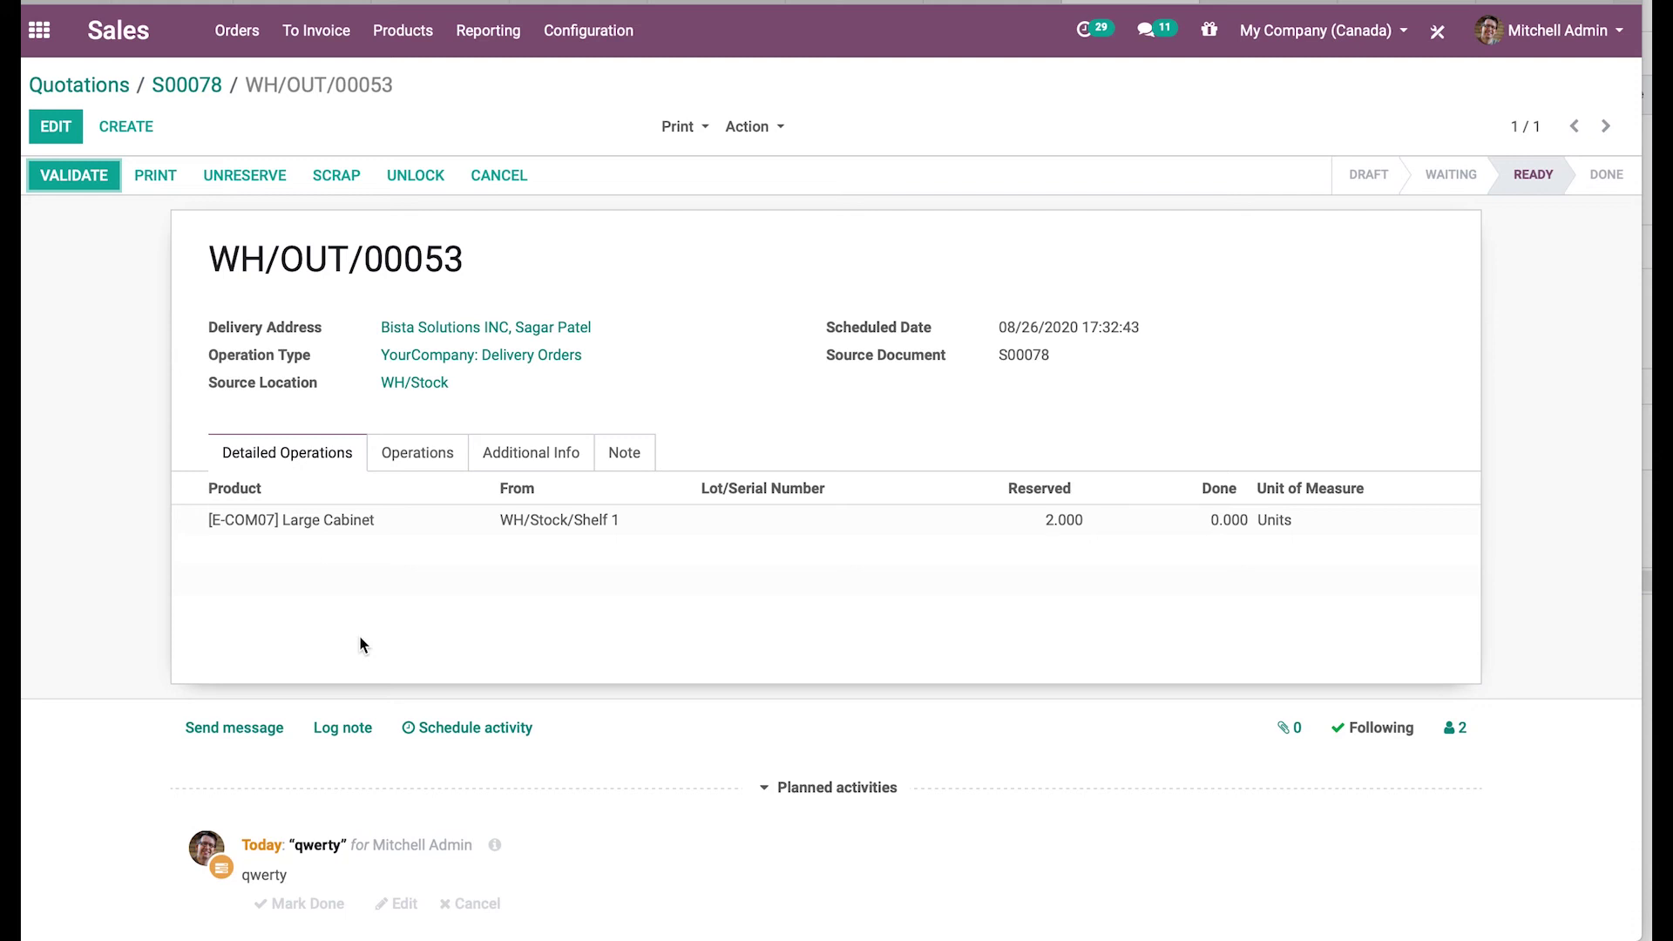
Validate WH/OUT/00053 as an immediate transfer of both Large Cabinets
click(86, 183)
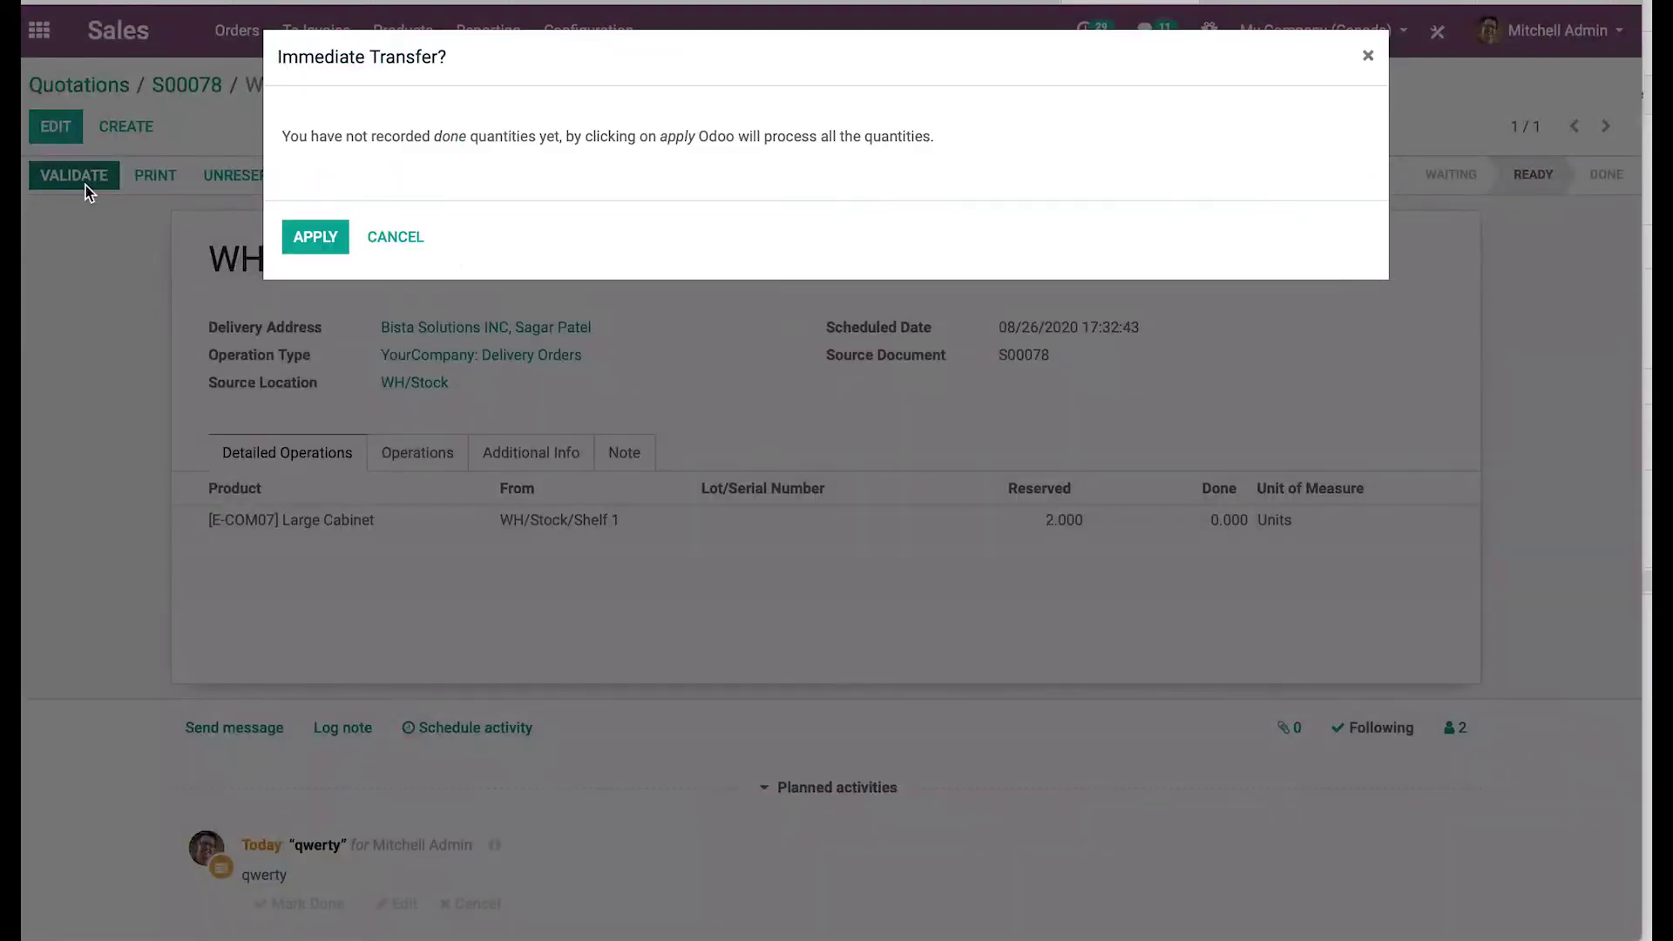
click(315, 238)
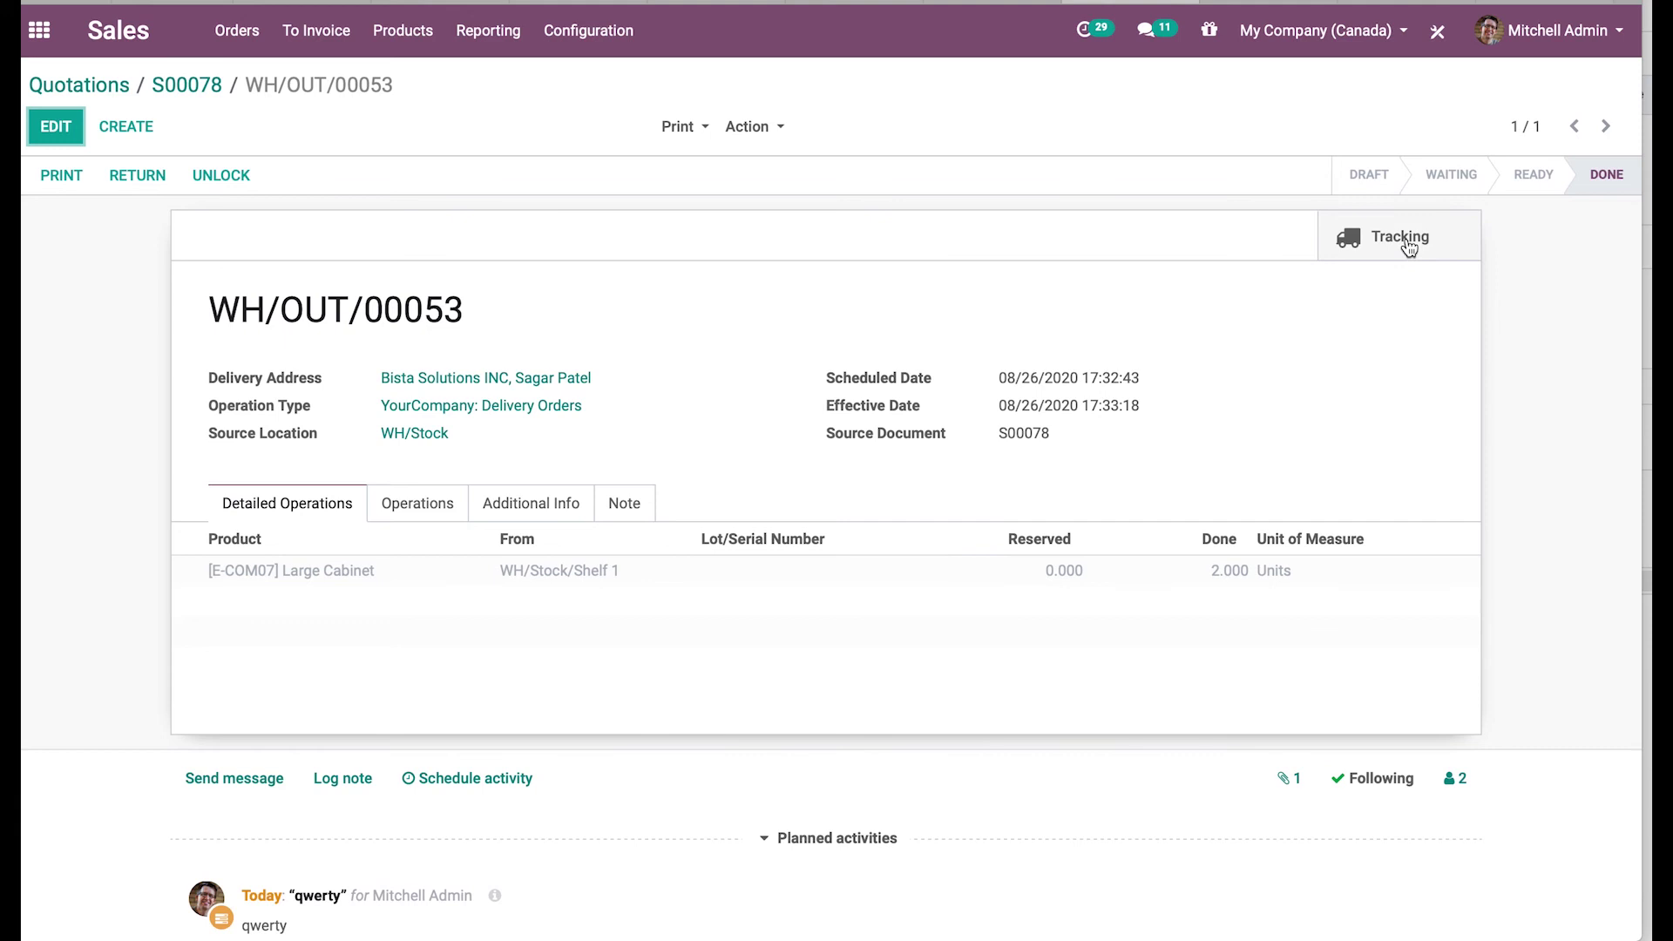
scroll(1242, 482, down, 2)
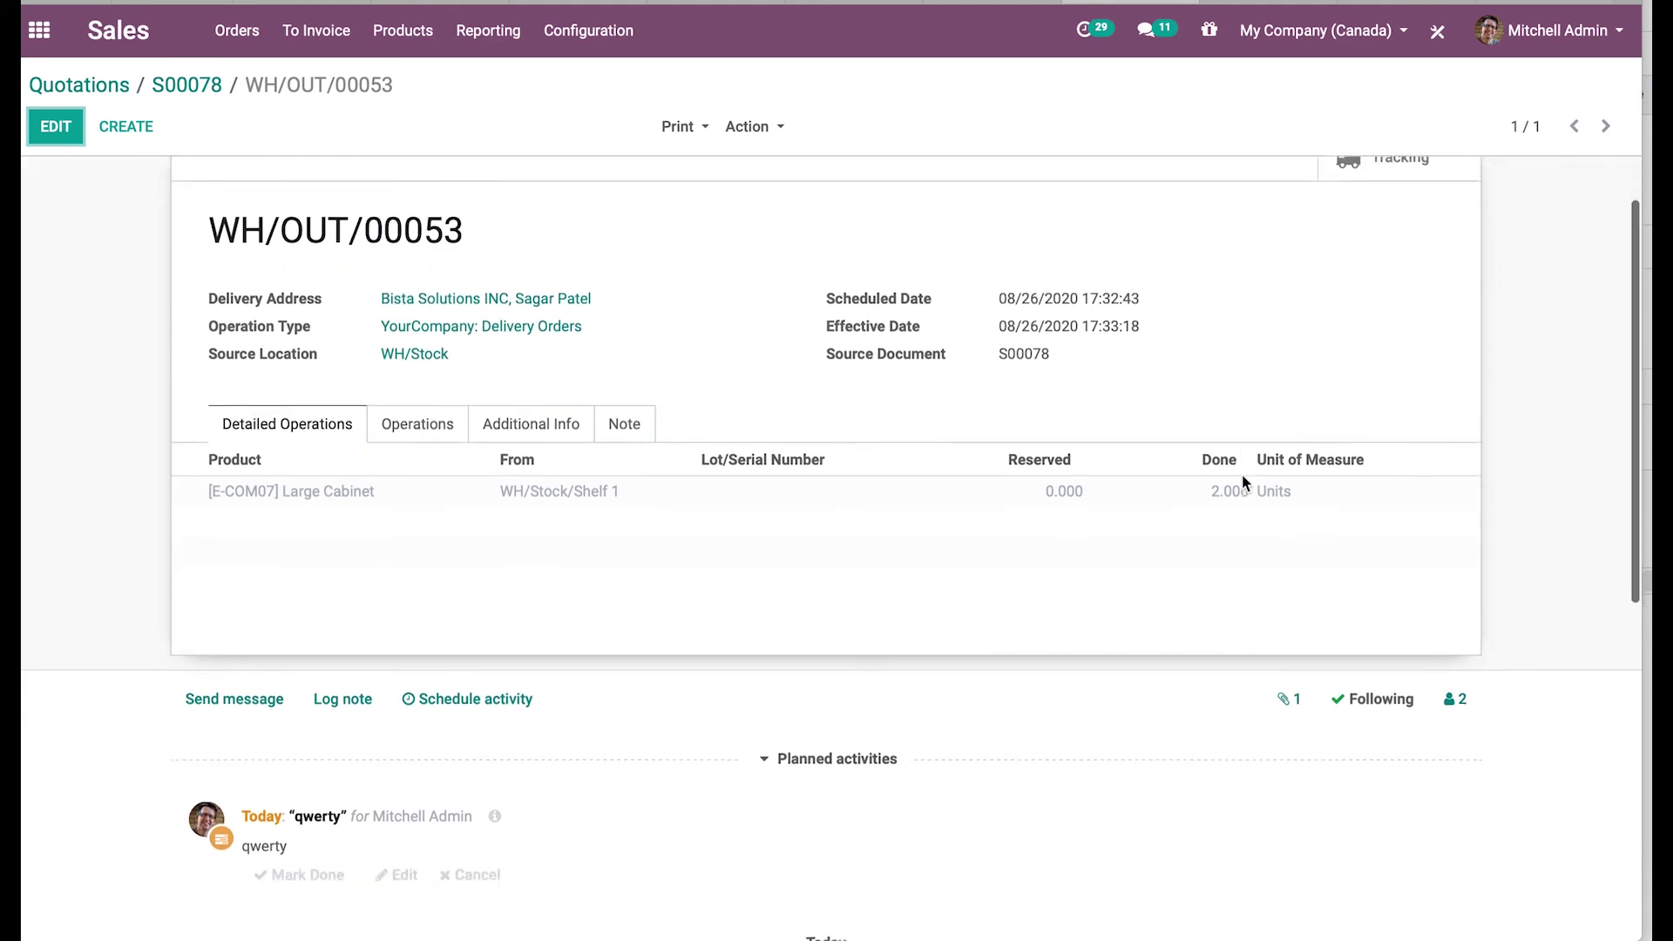
click(1289, 662)
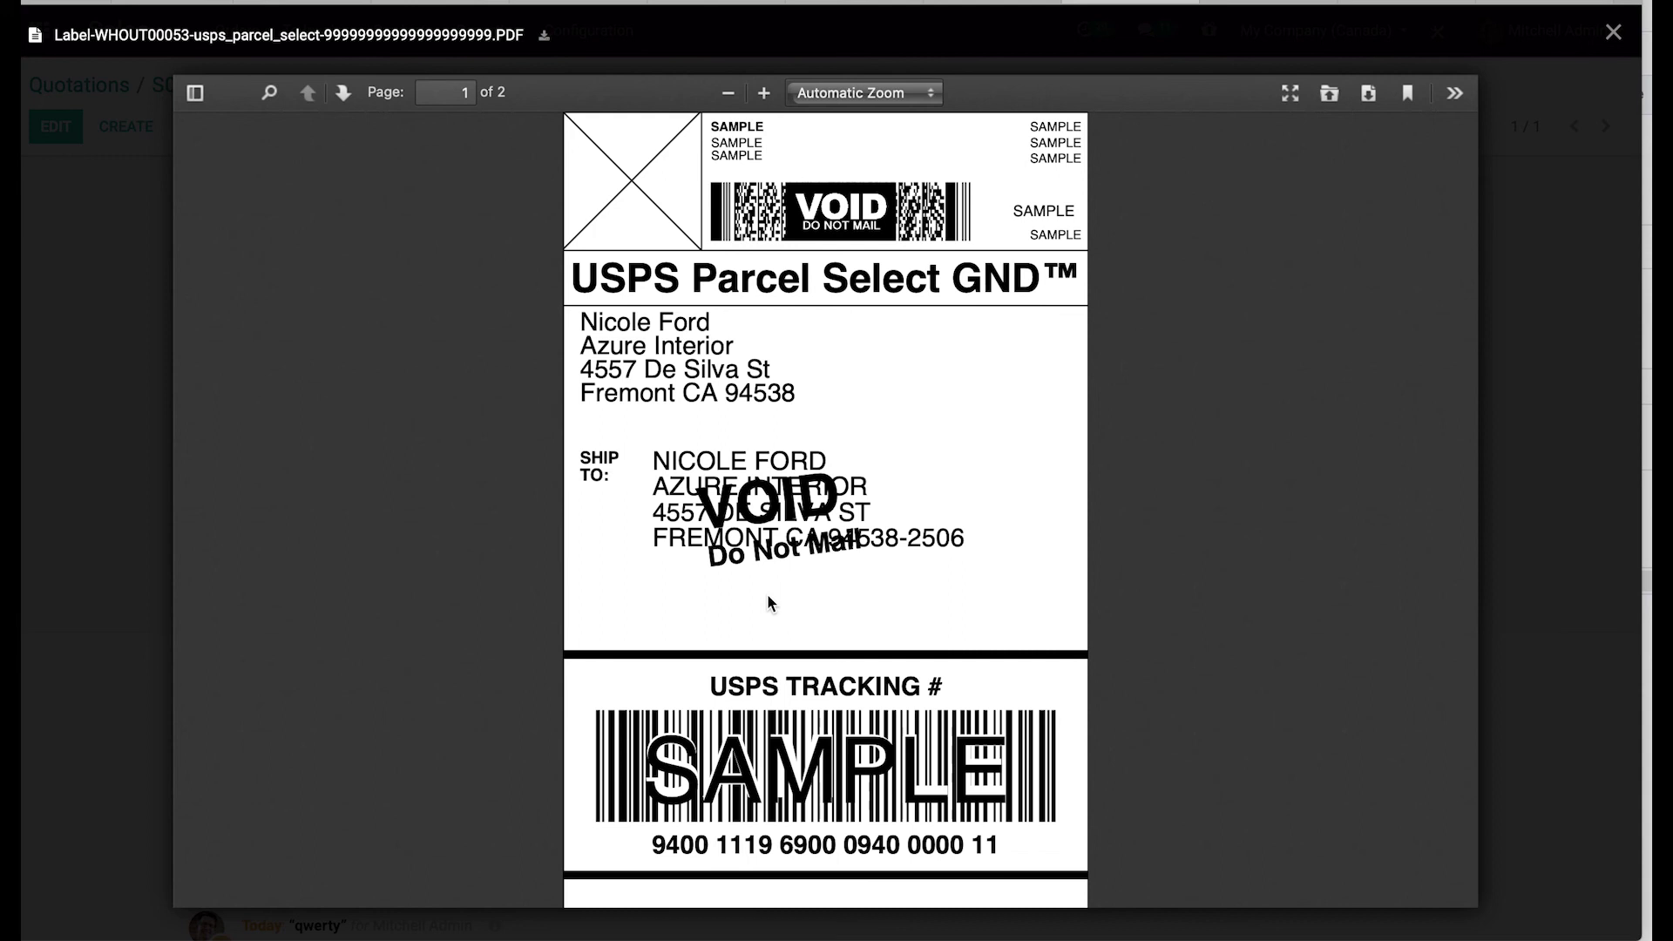
scroll(767, 596, down, 7)
scroll(767, 602, down, 1)
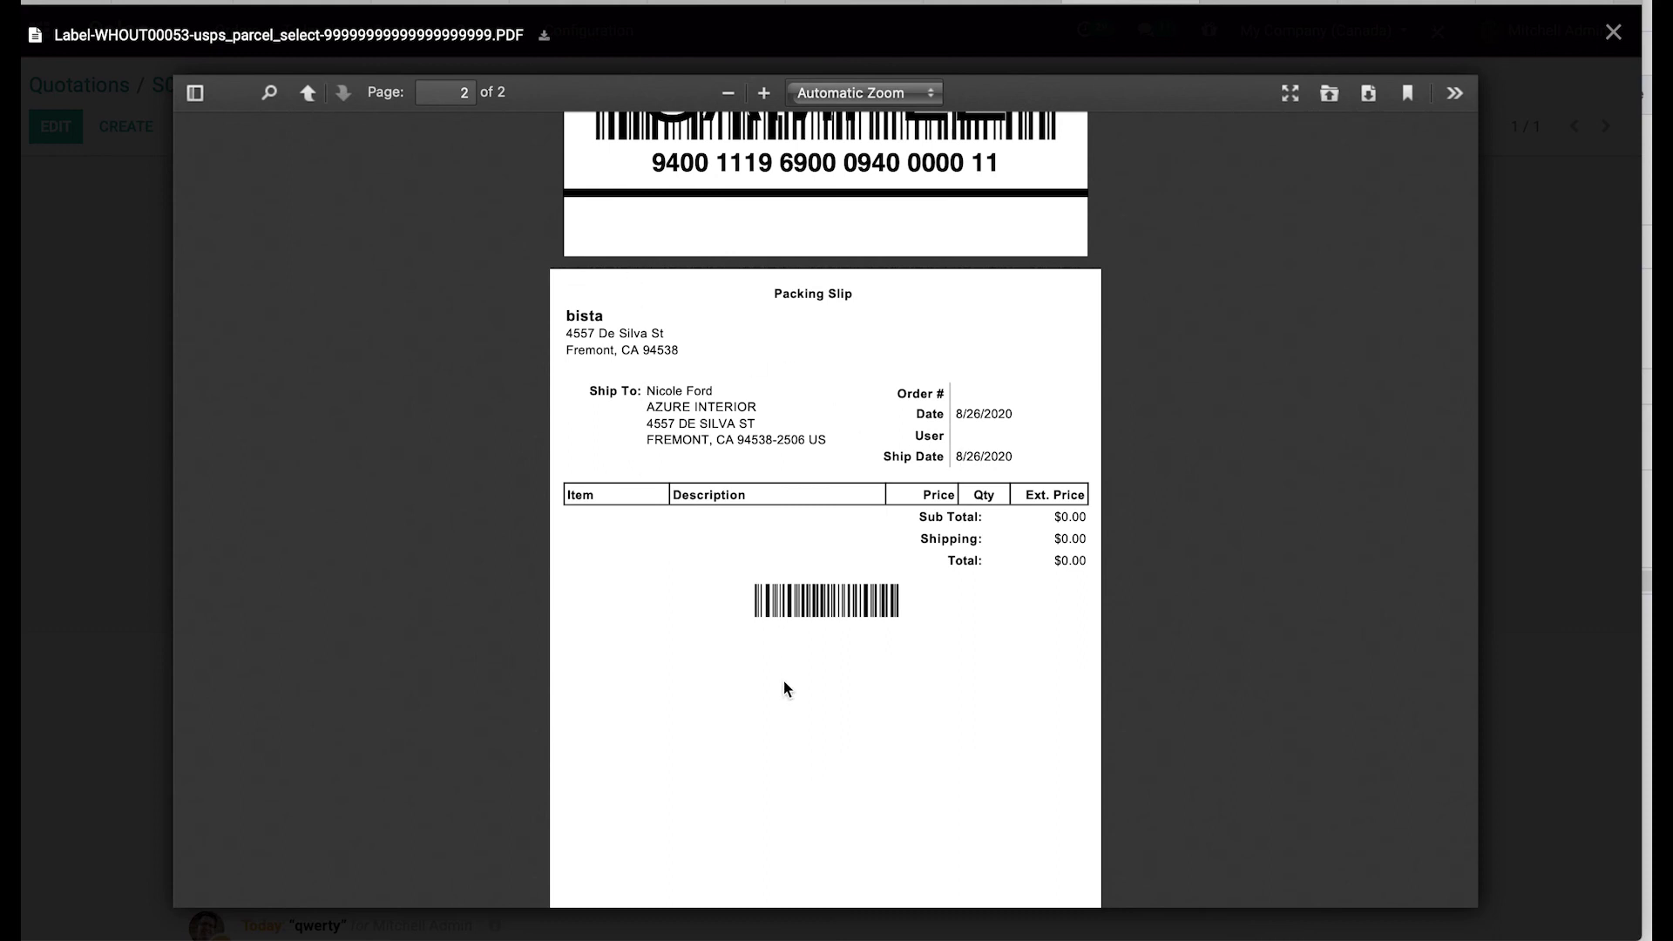
click(1622, 28)
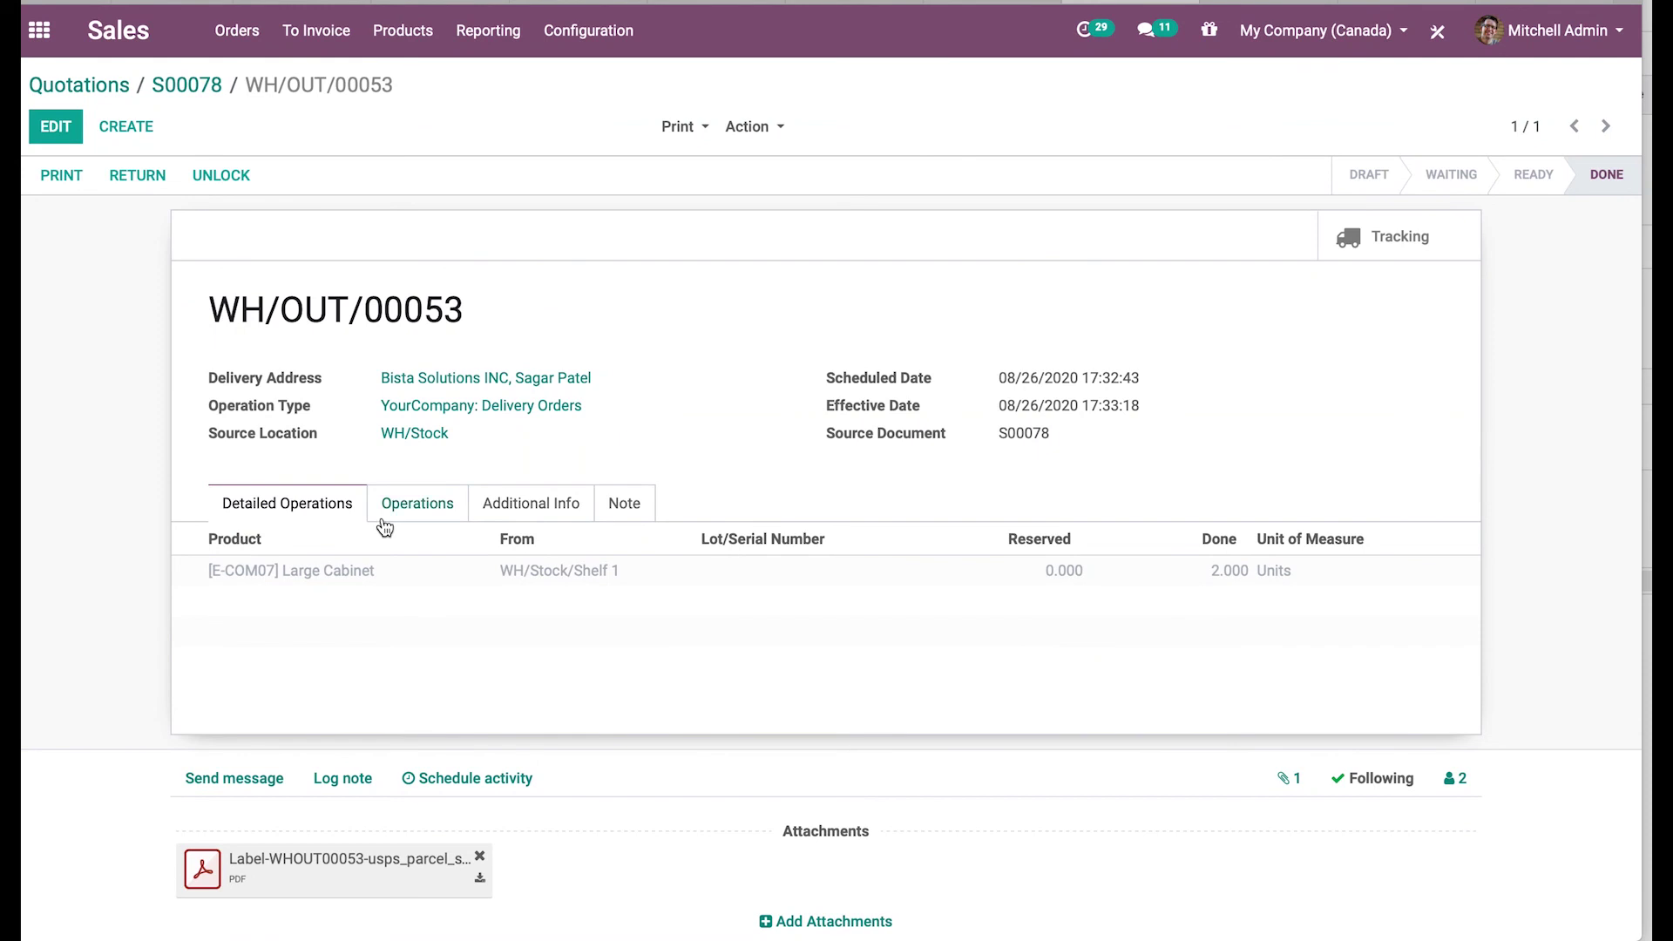
Show the delivery's Additional Info with carrier USPS Parcel Select Ground and highlight the tracking reference
click(516, 508)
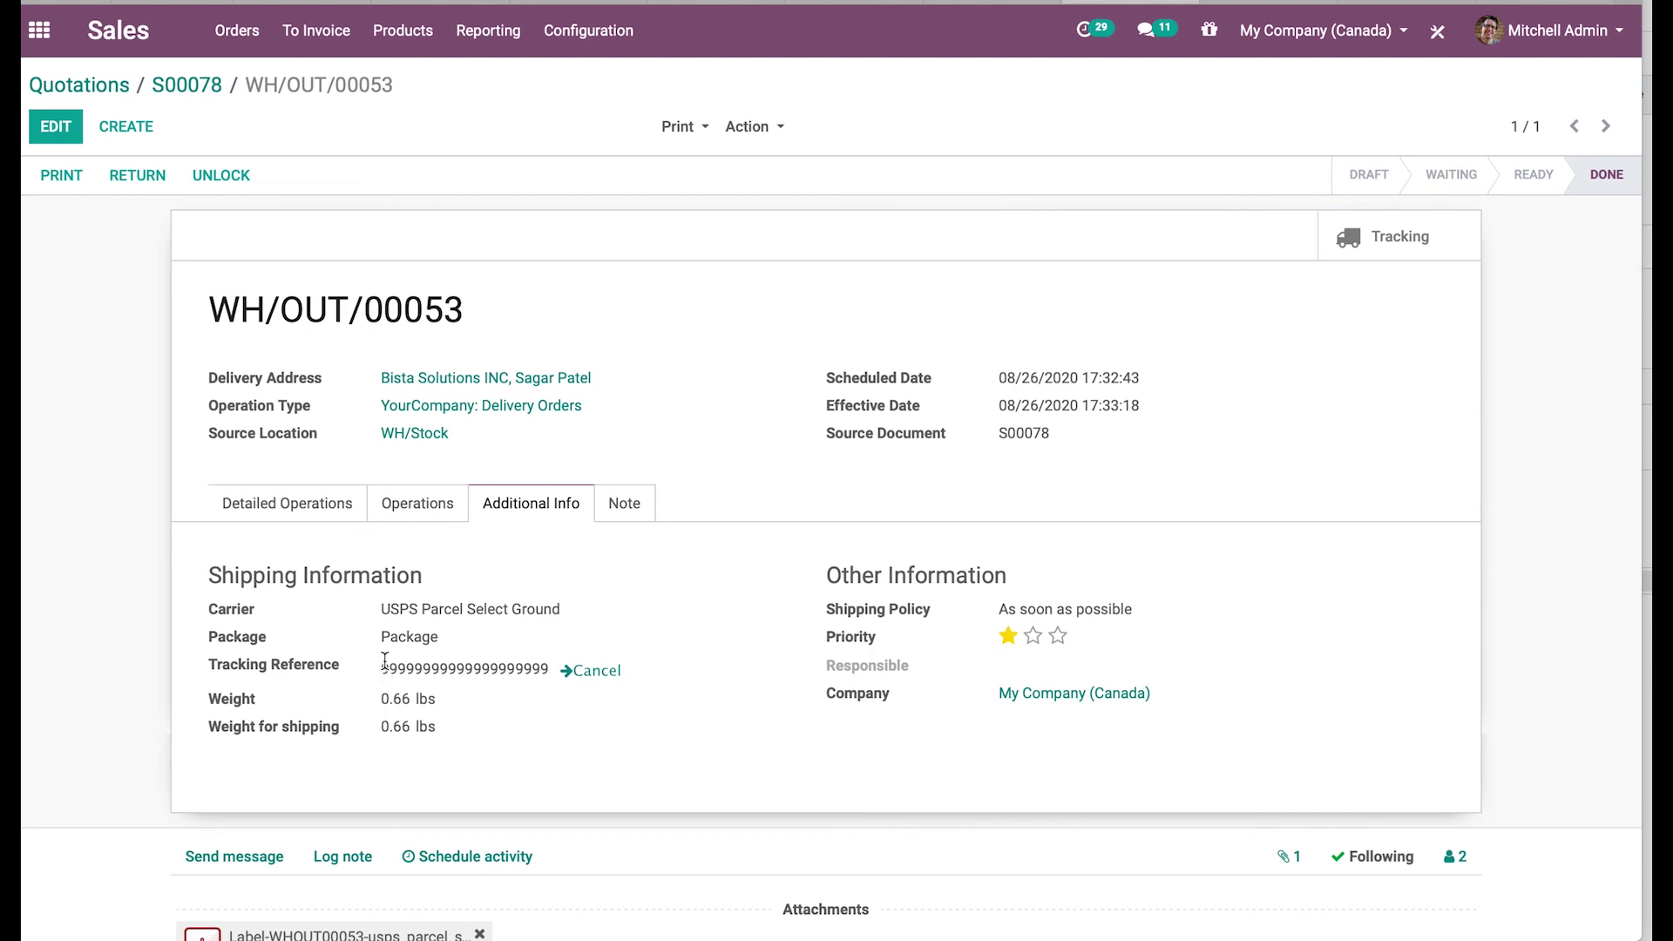
drag(380, 673, 543, 669)
click(703, 555)
Scroll down through the delivery's chatter notes and back up
scroll(676, 740, down, 2)
scroll(422, 869, down, 10)
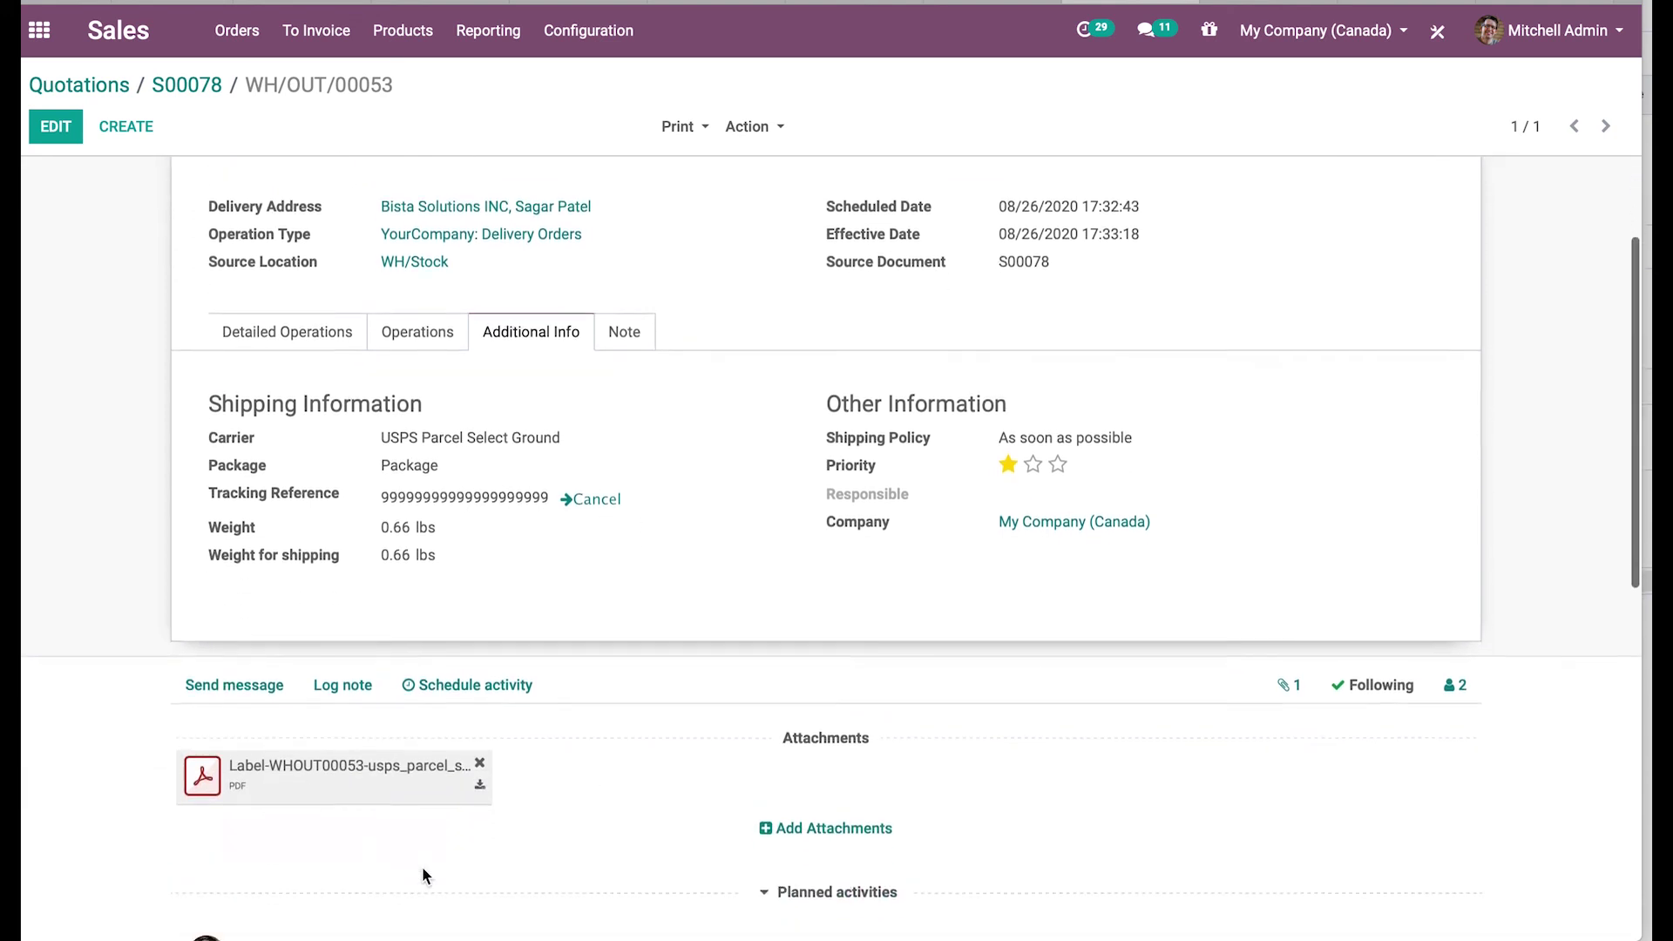
scroll(422, 868, down, 3)
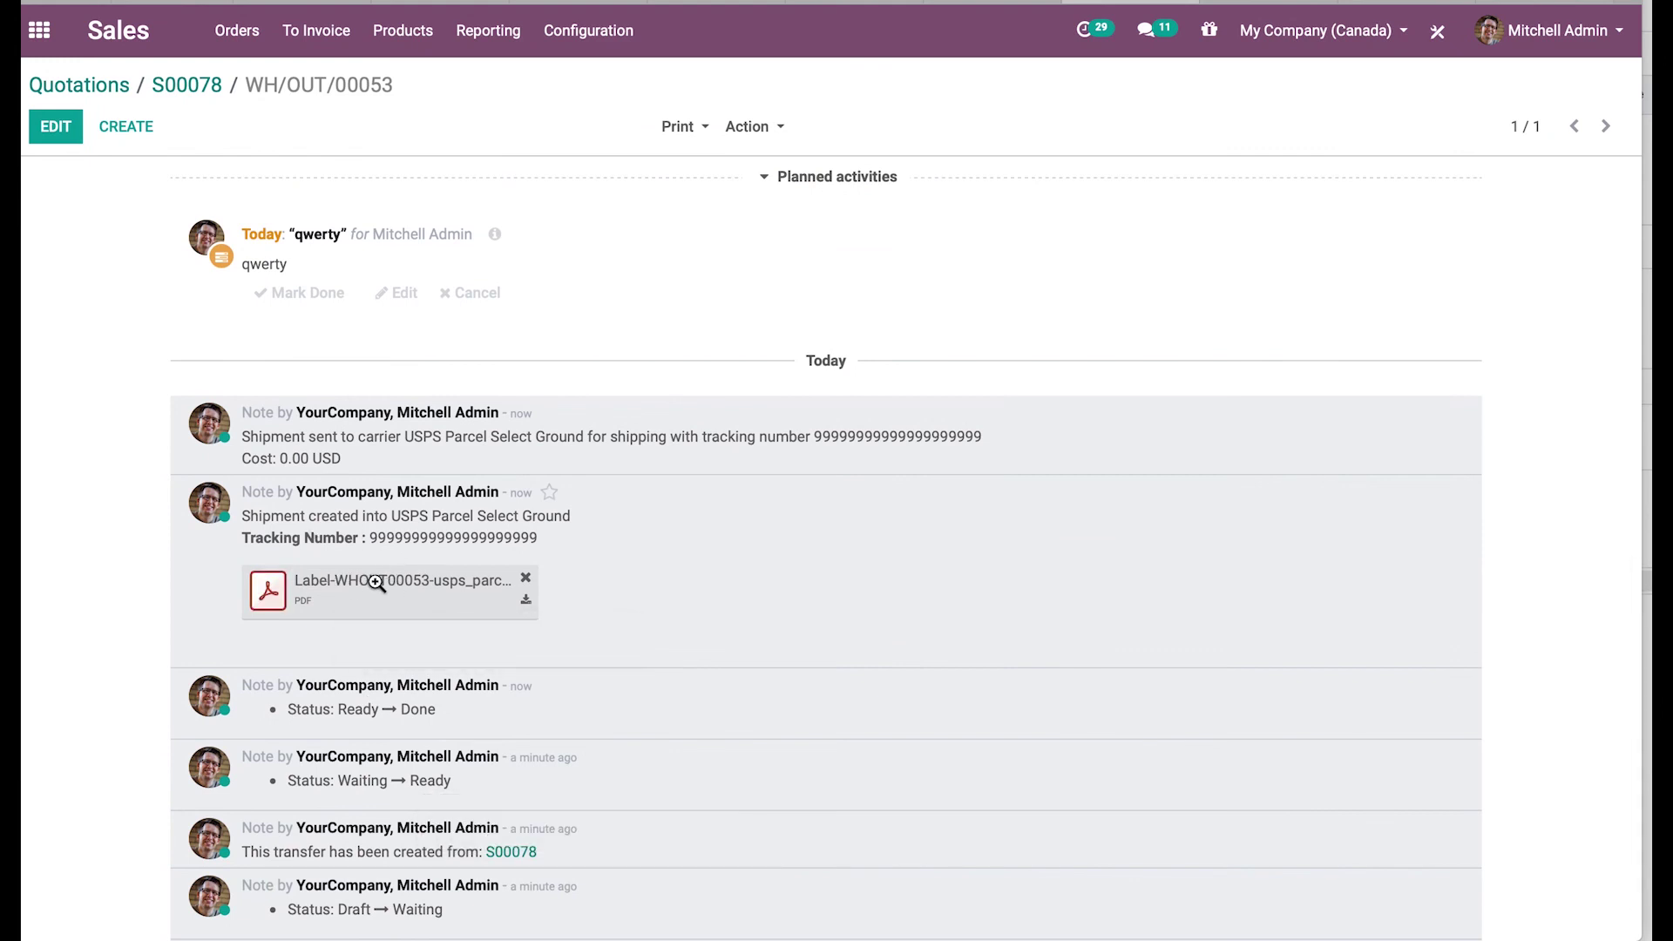
scroll(377, 583, up, 9)
scroll(377, 583, up, 4)
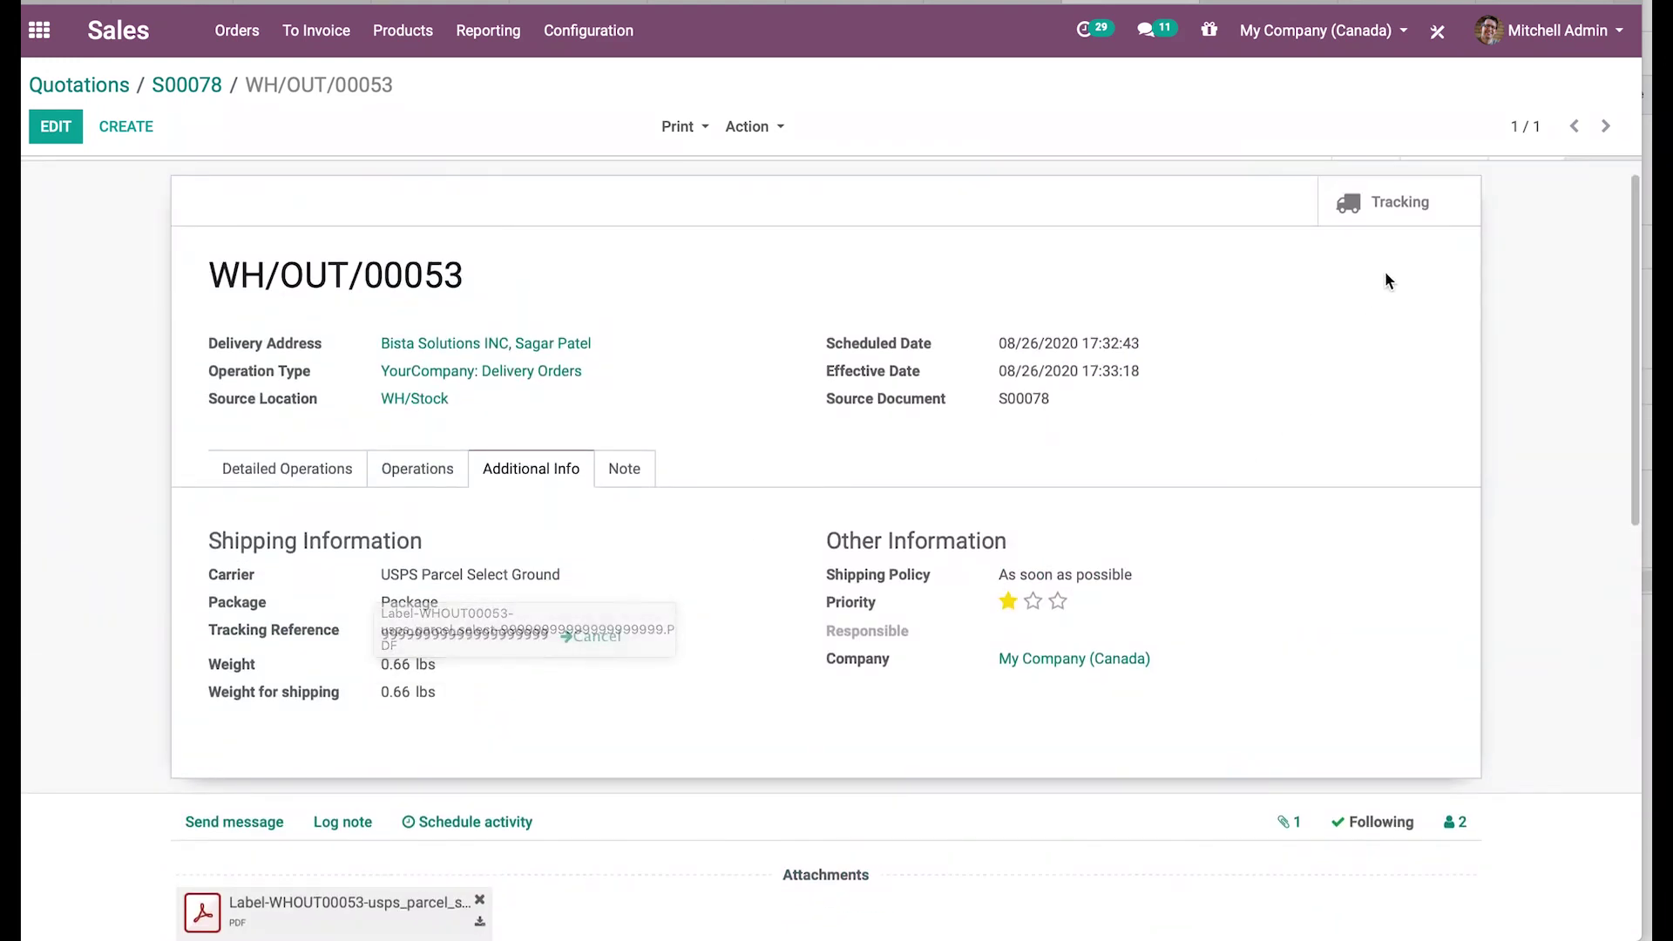
Try carrier tracking and dismiss its error, check the 2.000 Large Cabinets shipped, then return to S00078
click(1395, 202)
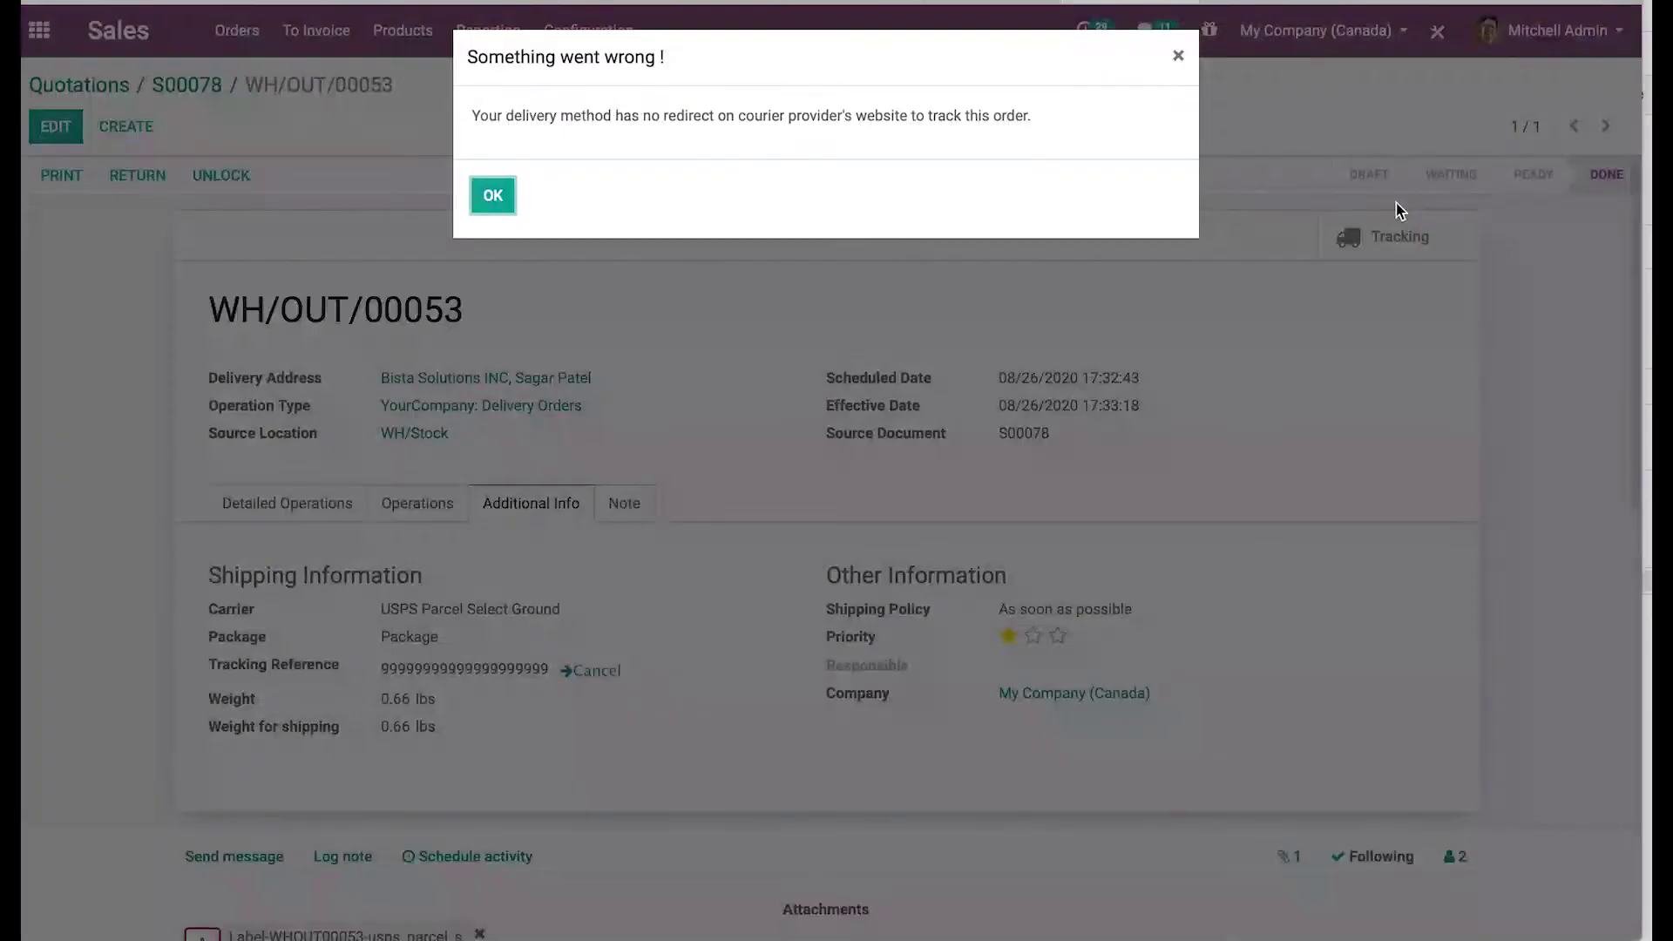
click(502, 208)
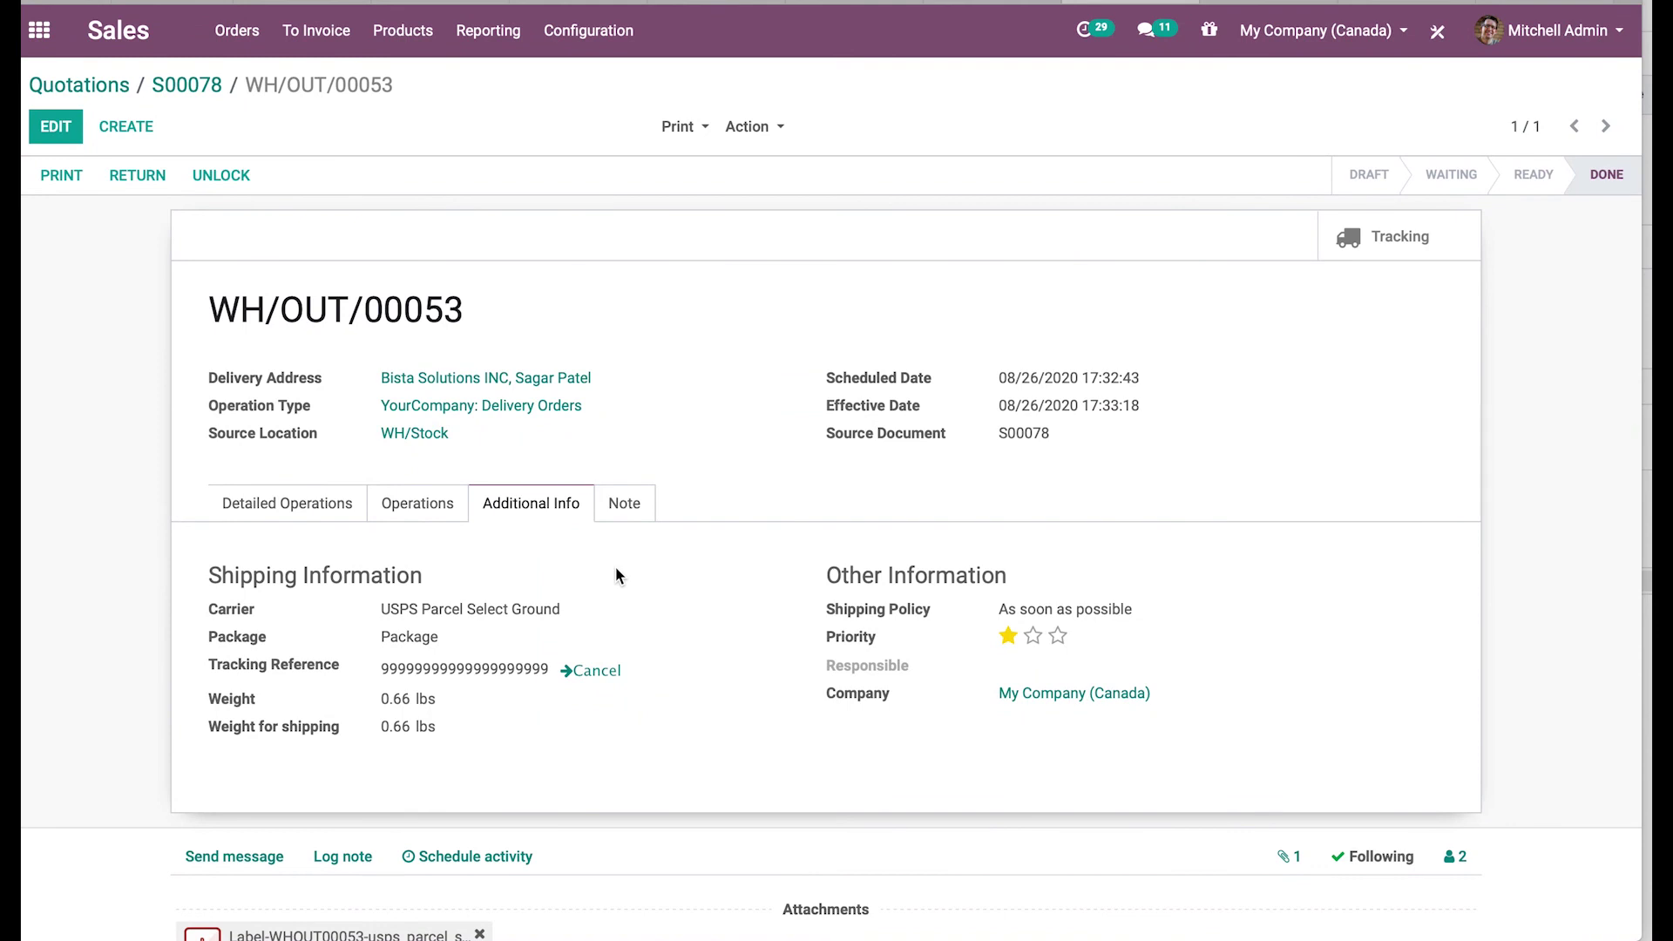
click(436, 503)
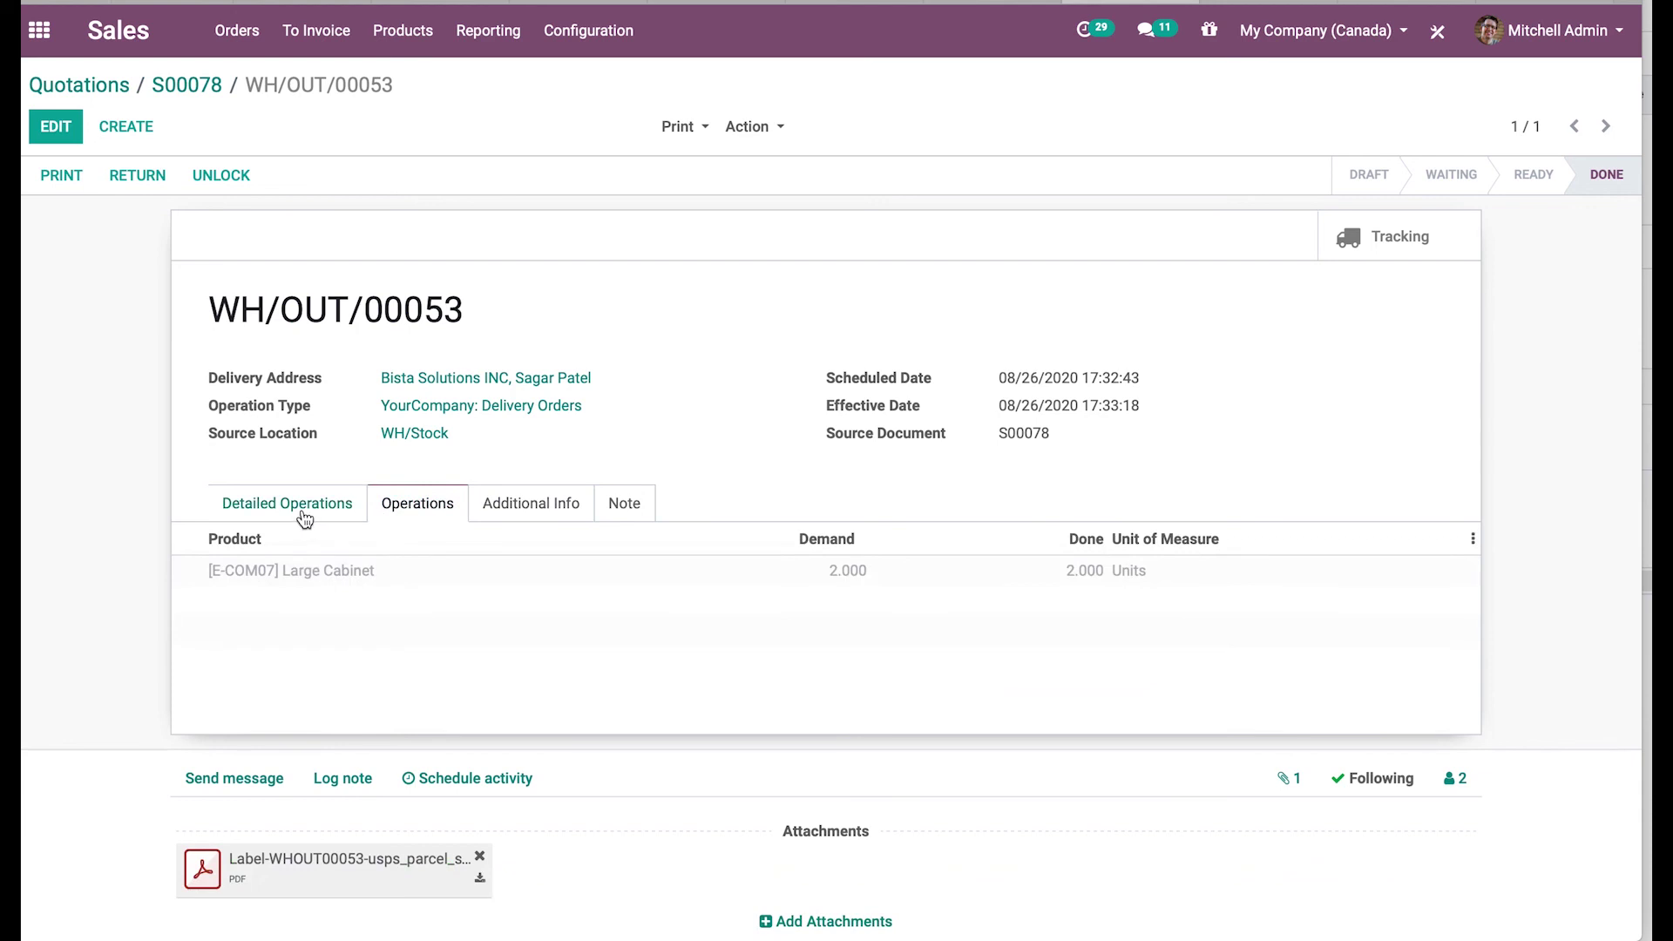
click(304, 514)
click(204, 94)
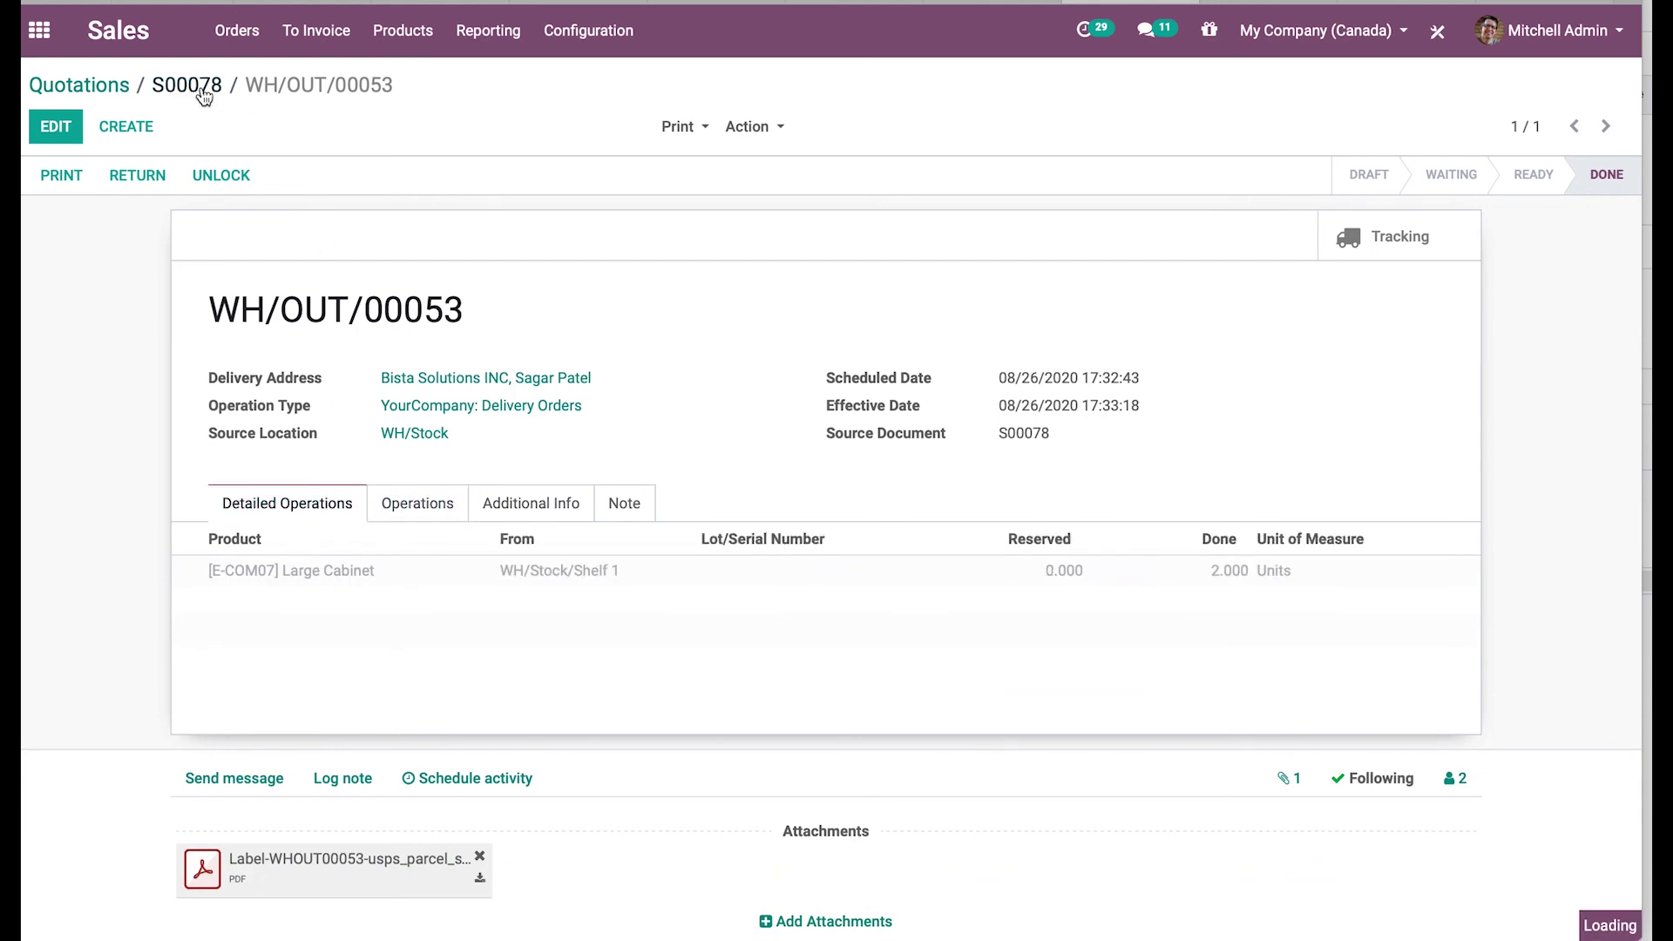